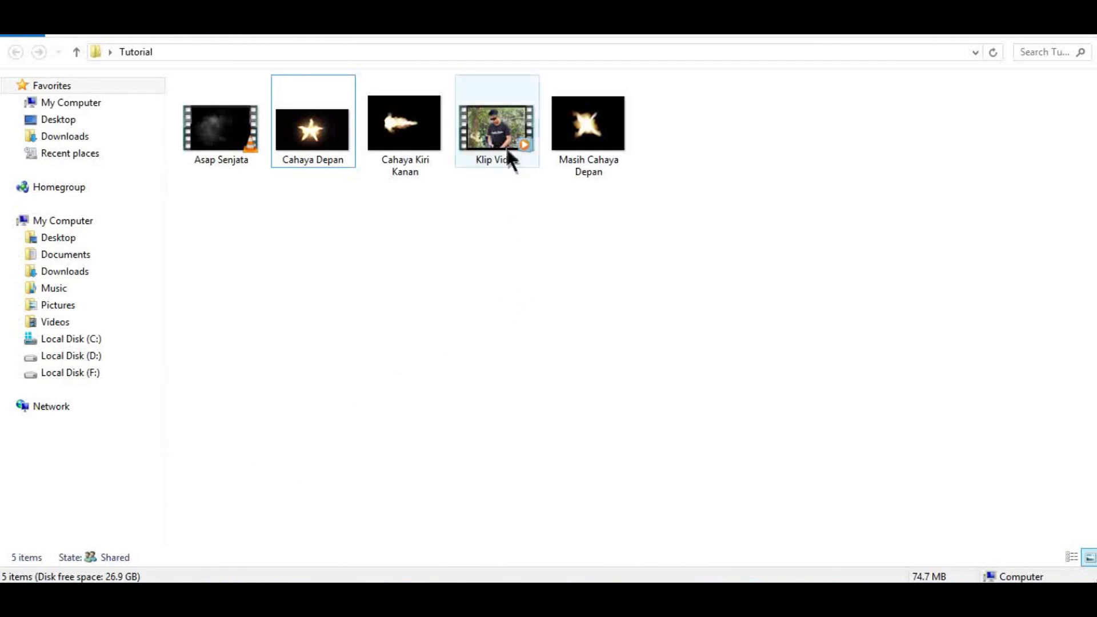
Step: Import Klip Video.MOV into the project and create a composition from it
drag(510, 154, 140, 278)
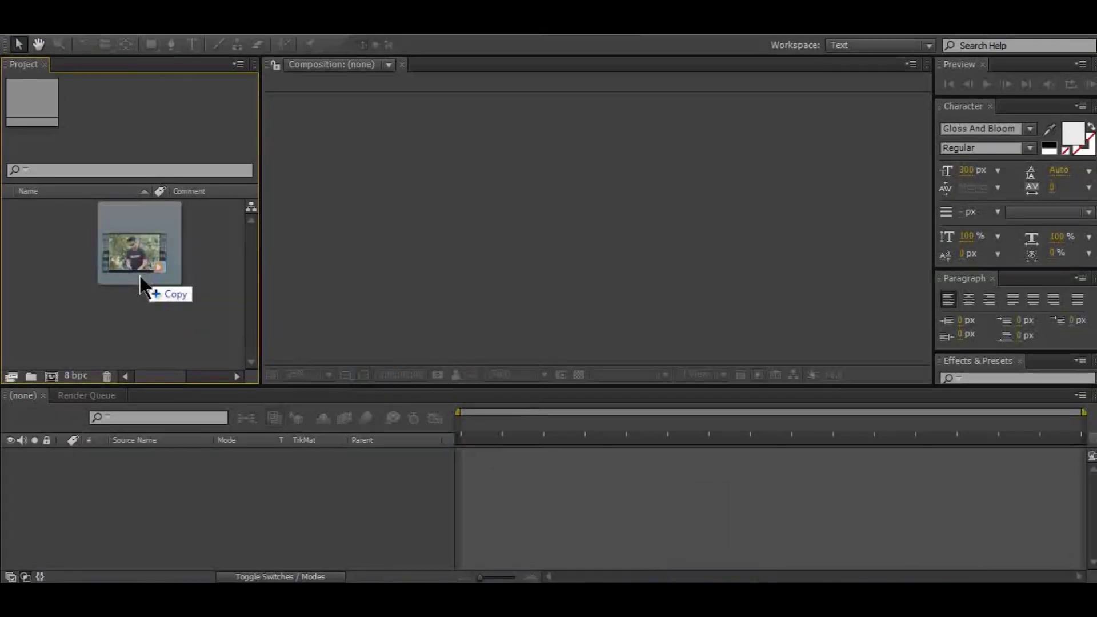
drag(140, 279, 140, 280)
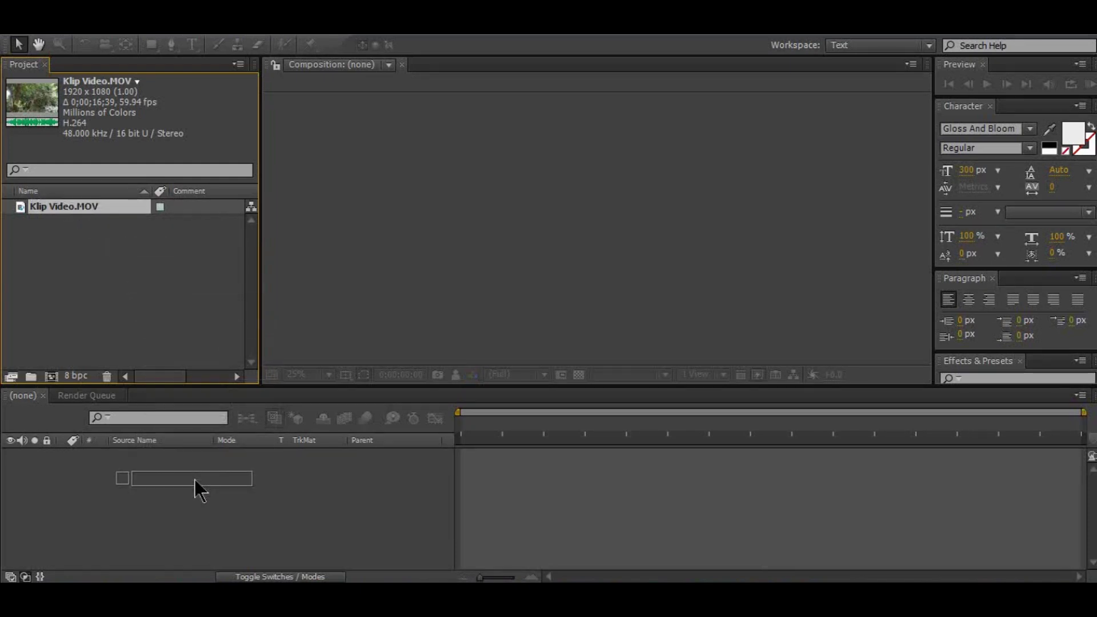
drag(219, 454, 197, 485)
Step: Scrub the footage to where the rifle is aimed, around 0;00;08;24, and select the Cahaya Kiri Kanan image
drag(470, 423, 712, 426)
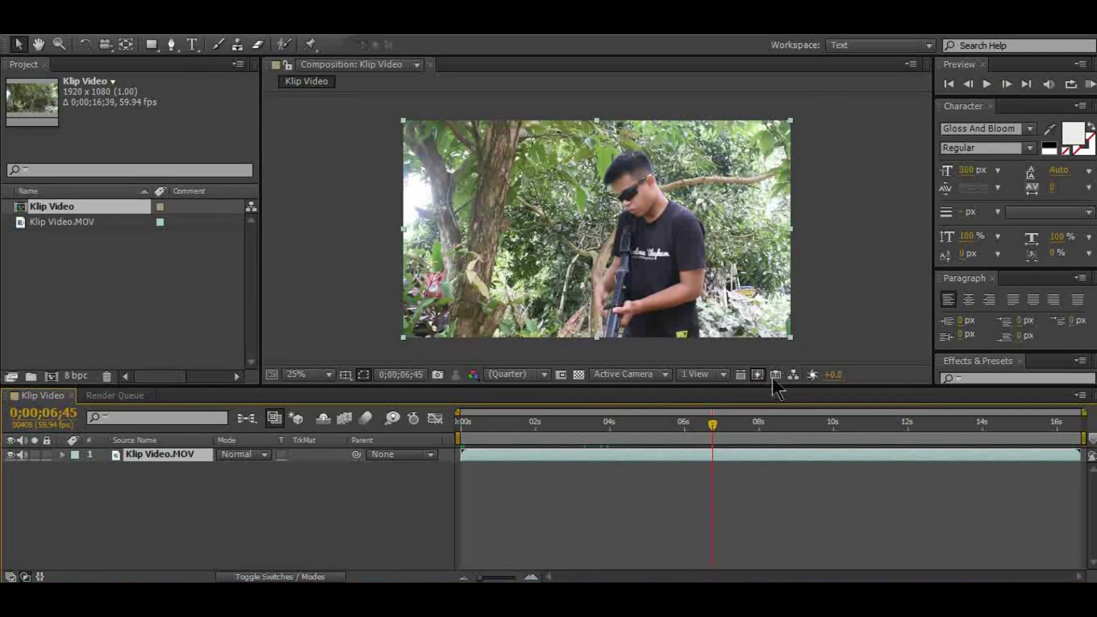
drag(713, 422, 774, 423)
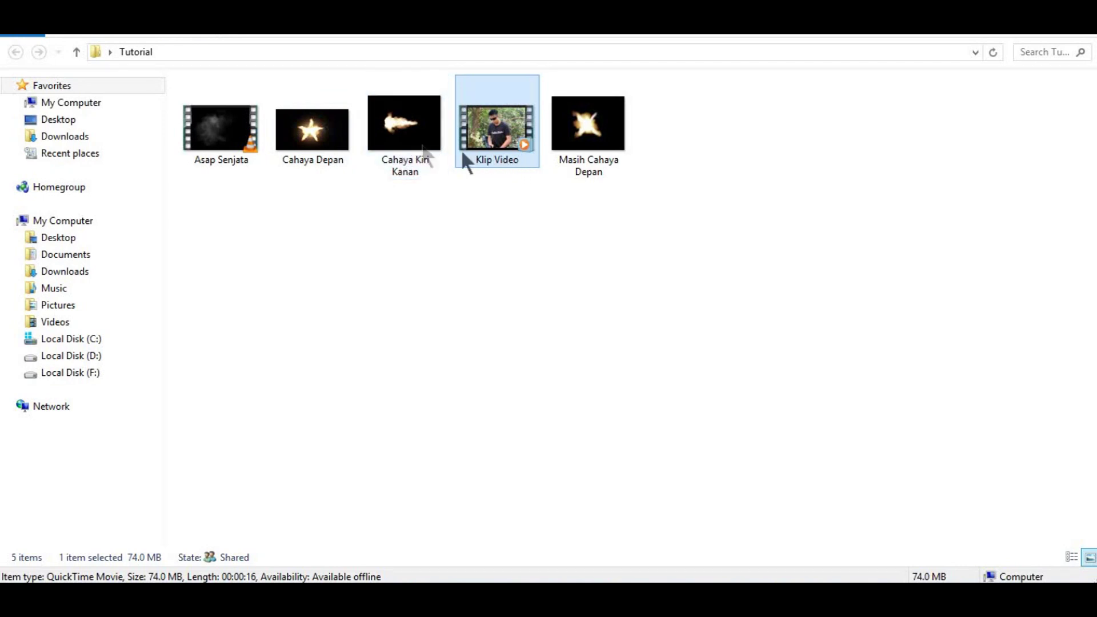
click(407, 150)
Step: Import Cahaya Kiri Kanan.jpg into the project
drag(407, 151, 714, 589)
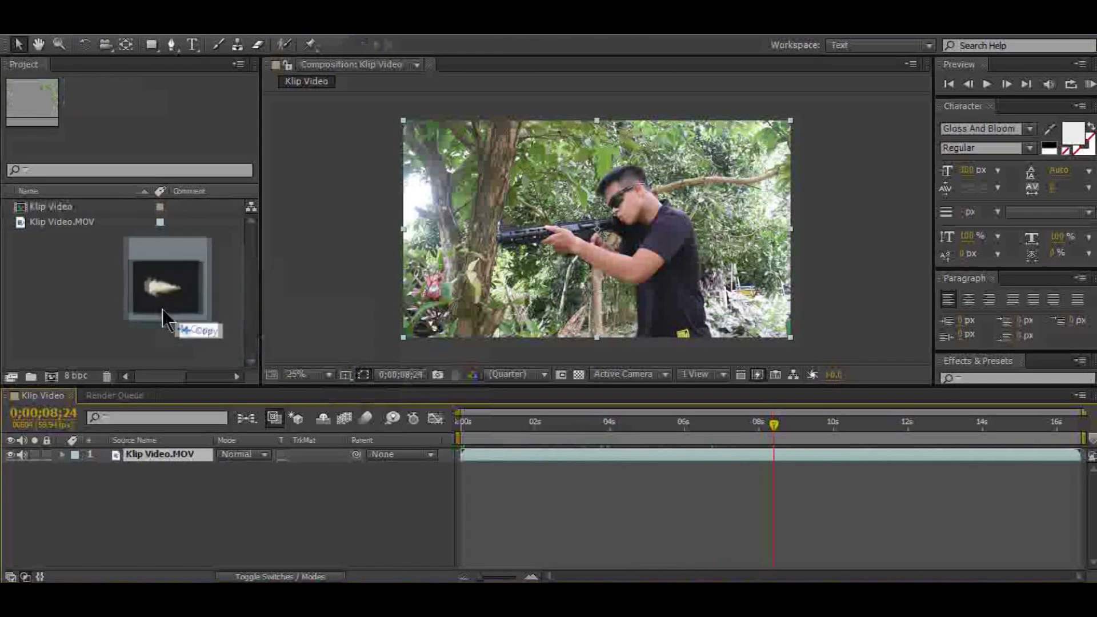
drag(713, 577, 140, 295)
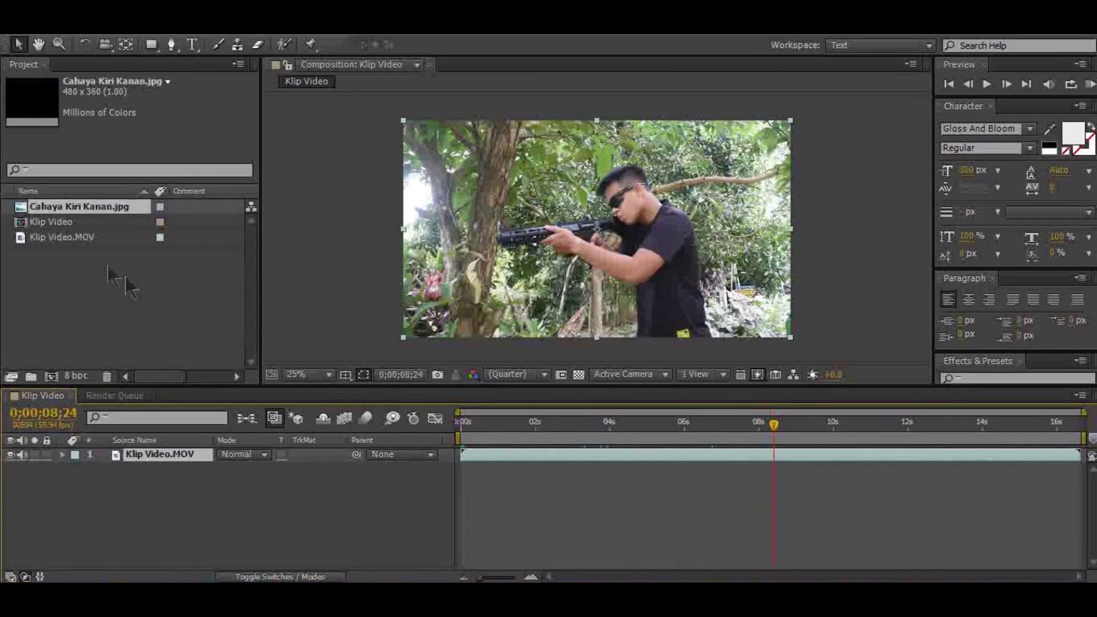
click(89, 266)
click(83, 209)
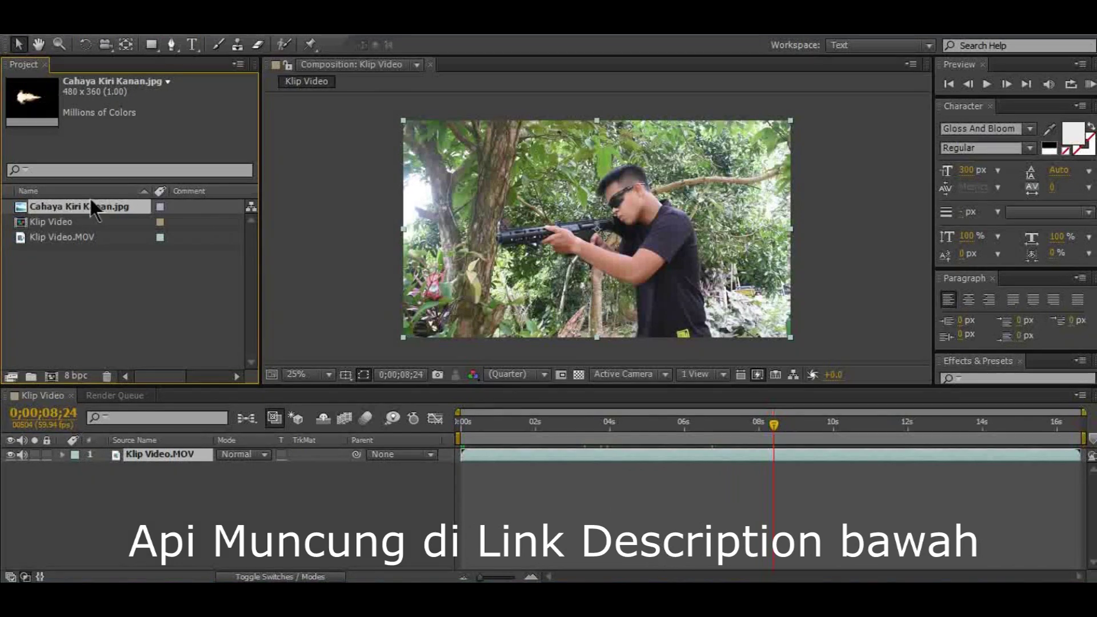
Step: Add the flash image to the comp above the footage and place it at the rifle's muzzle
mouse_move(92, 208)
mouse_down()
mouse_move(185, 503)
mouse_move(216, 497)
mouse_up()
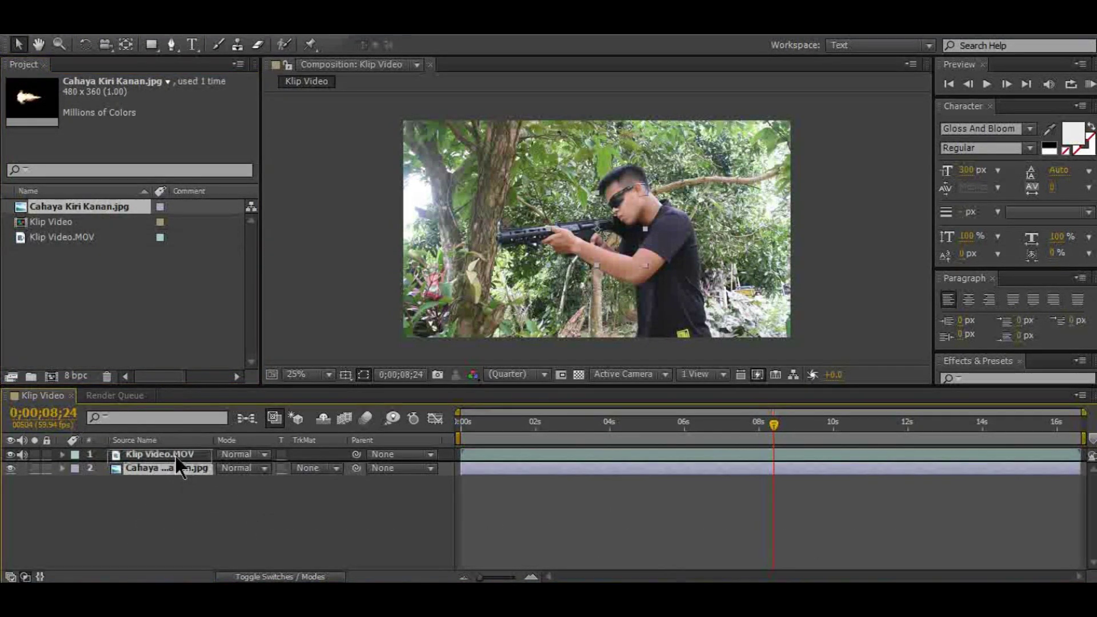
drag(178, 470, 175, 454)
drag(597, 228, 451, 231)
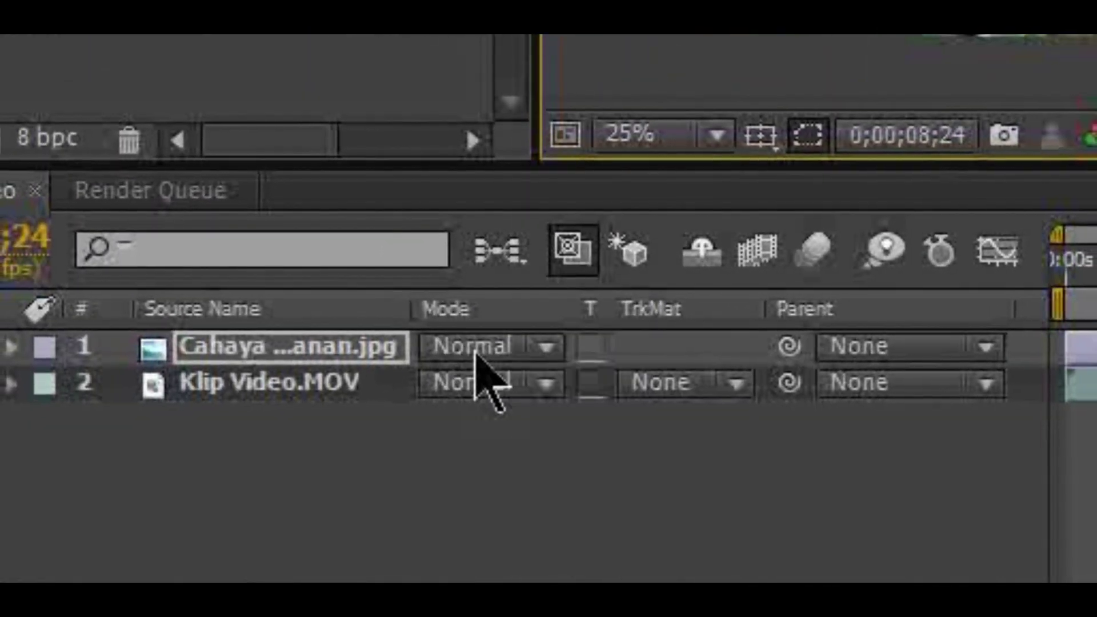
Step: Blend the muzzle flash in Screen mode, then tilt and enlarge it to match the rifle
click(477, 348)
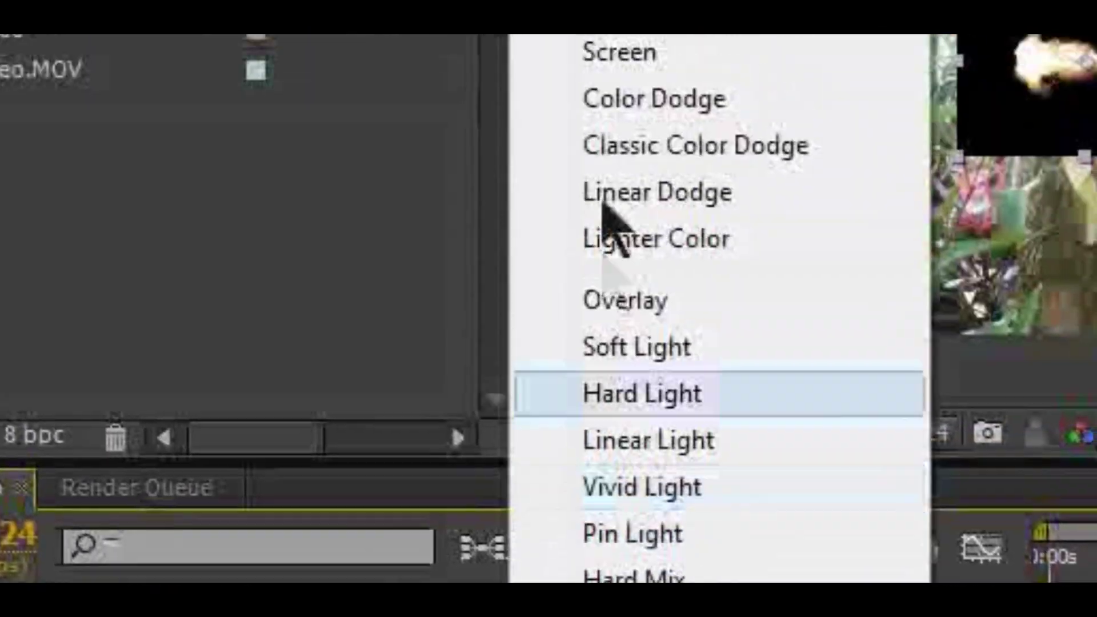
click(301, 232)
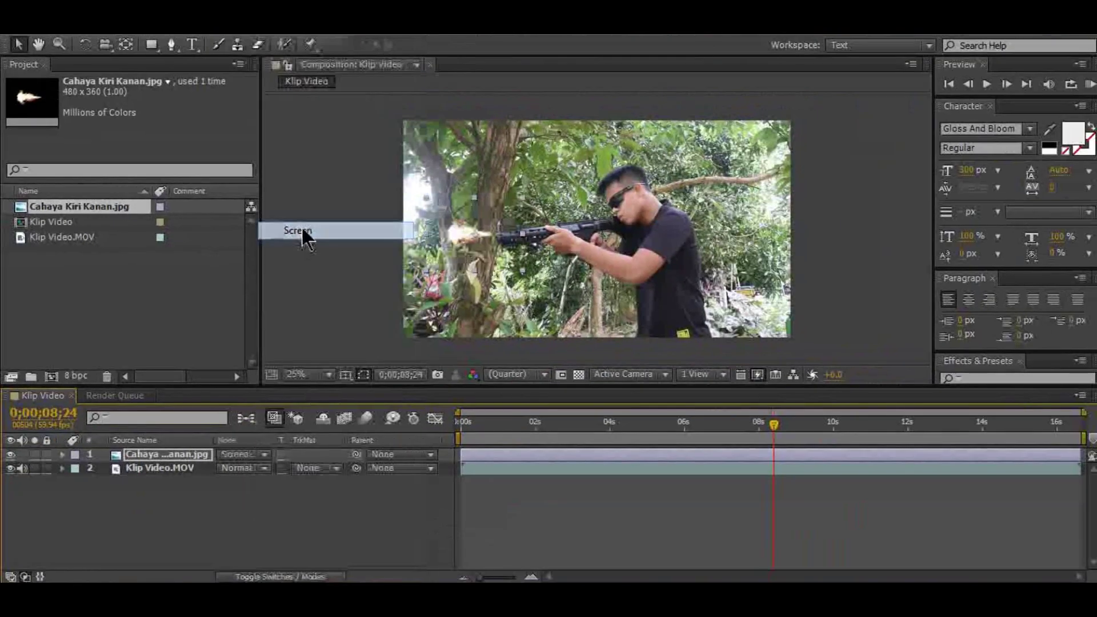
click(90, 47)
drag(498, 256, 375, 259)
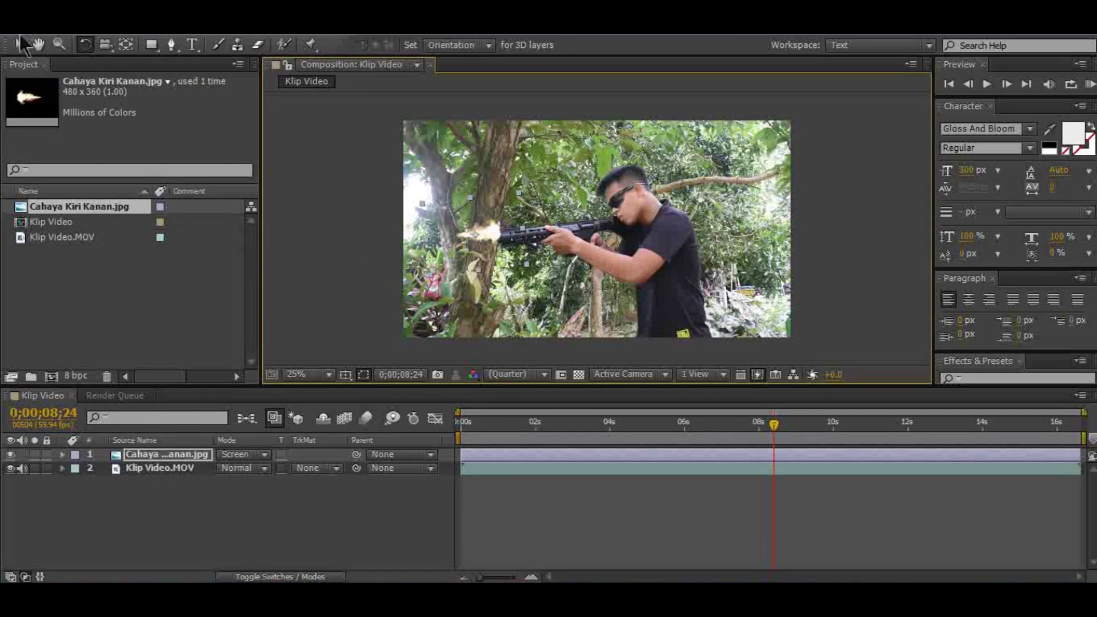
key(v)
mouse_move(519, 195)
mouse_down()
mouse_move(537, 152)
mouse_move(497, 220)
mouse_up()
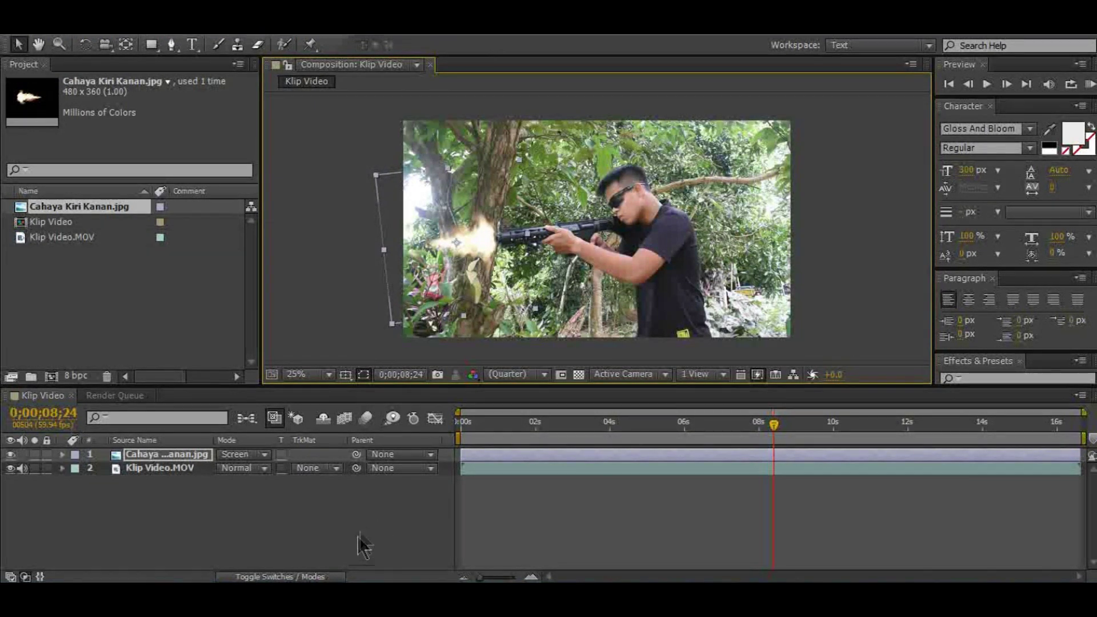
Step: Import the Asap Senjata.mp4 smoke clip and move to about 8 seconds
click(443, 512)
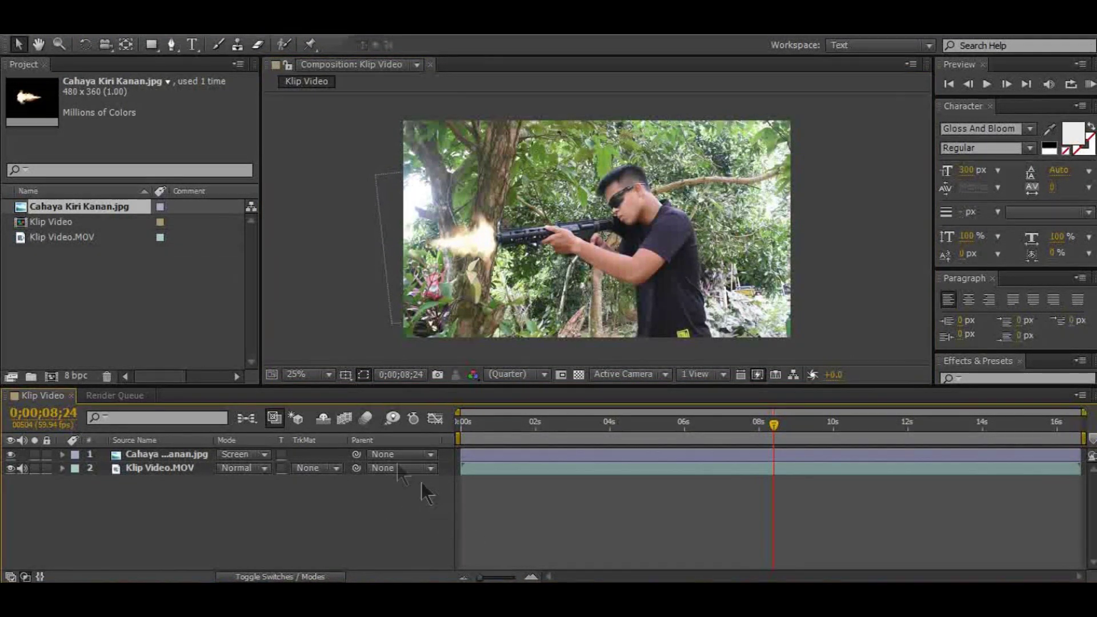
click(222, 329)
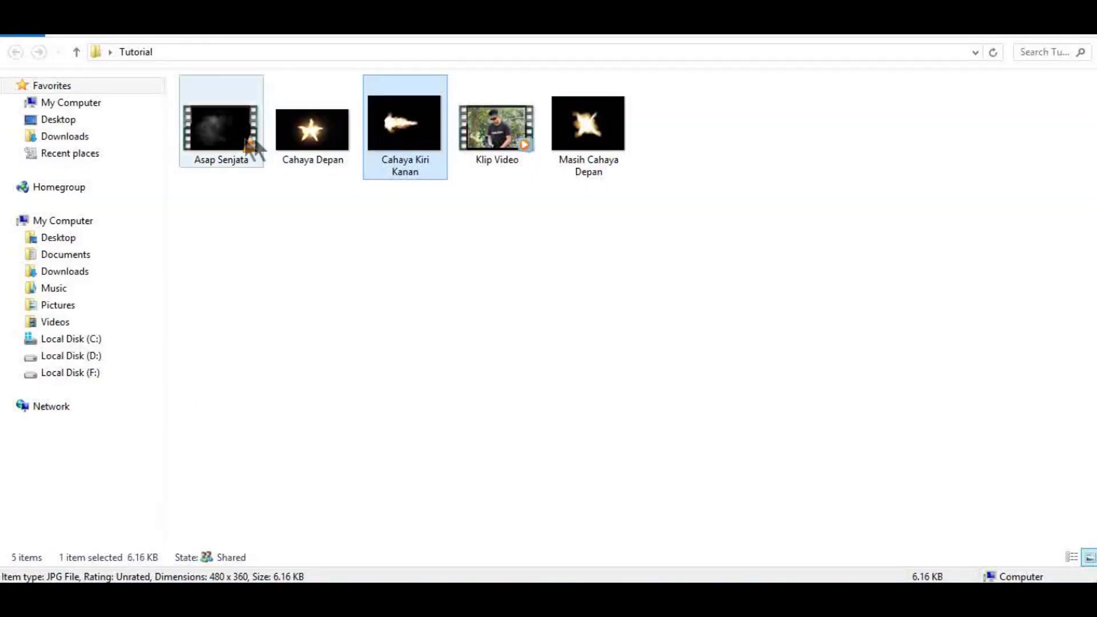
mouse_move(247, 145)
mouse_down()
mouse_move(754, 581)
mouse_move(183, 305)
mouse_up()
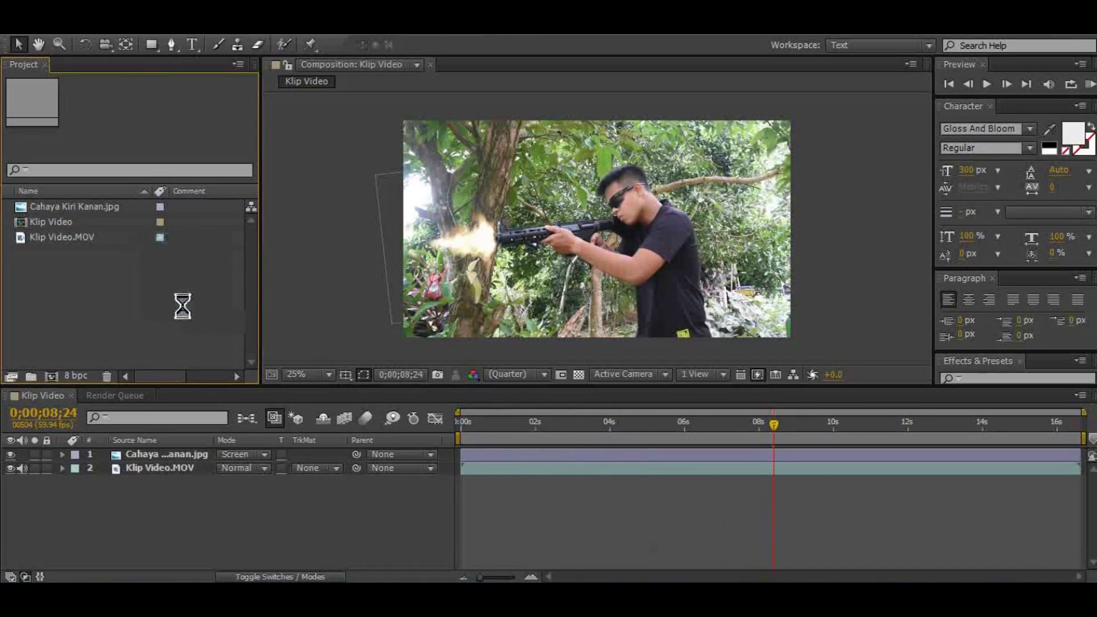
click(108, 265)
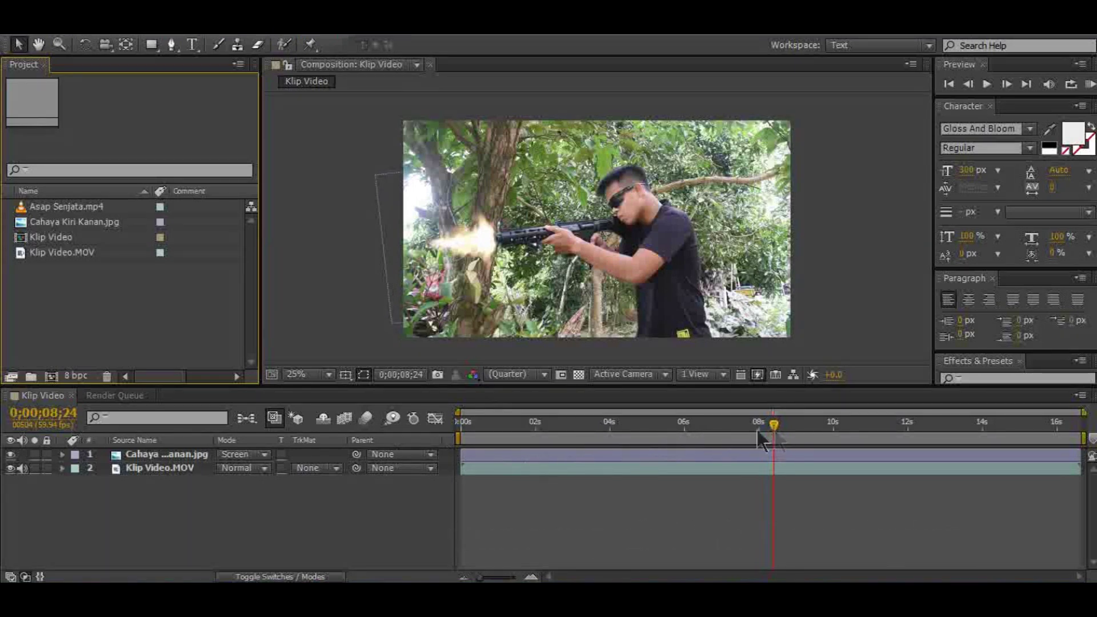
drag(587, 424, 750, 427)
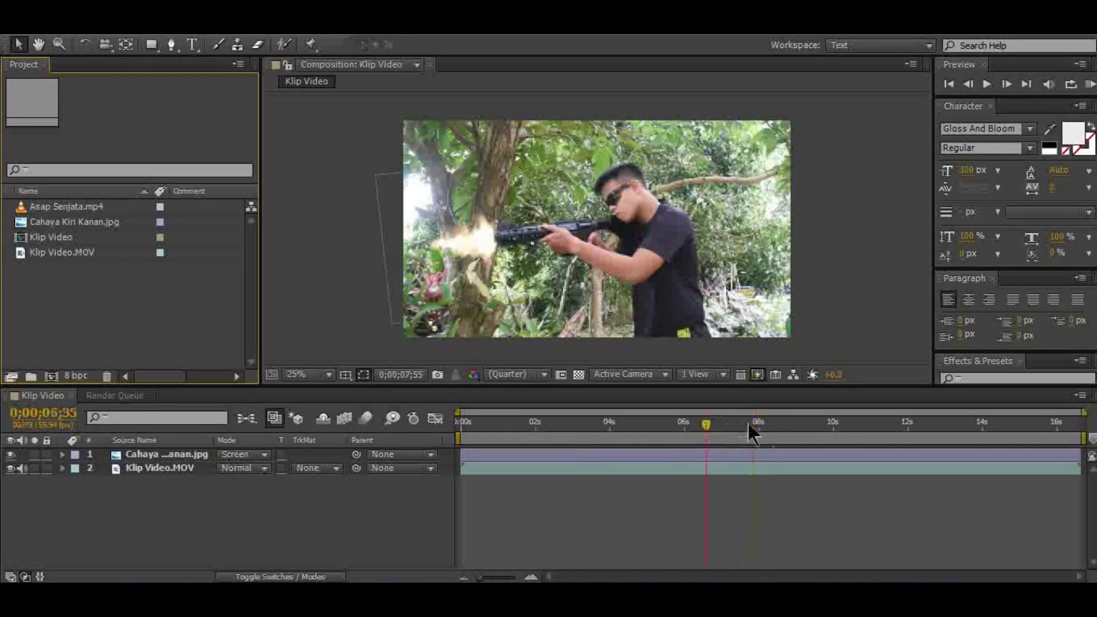
Step: Trim the flash layer to a brief burst of a few frames starting around 0;00;08;05
click(762, 425)
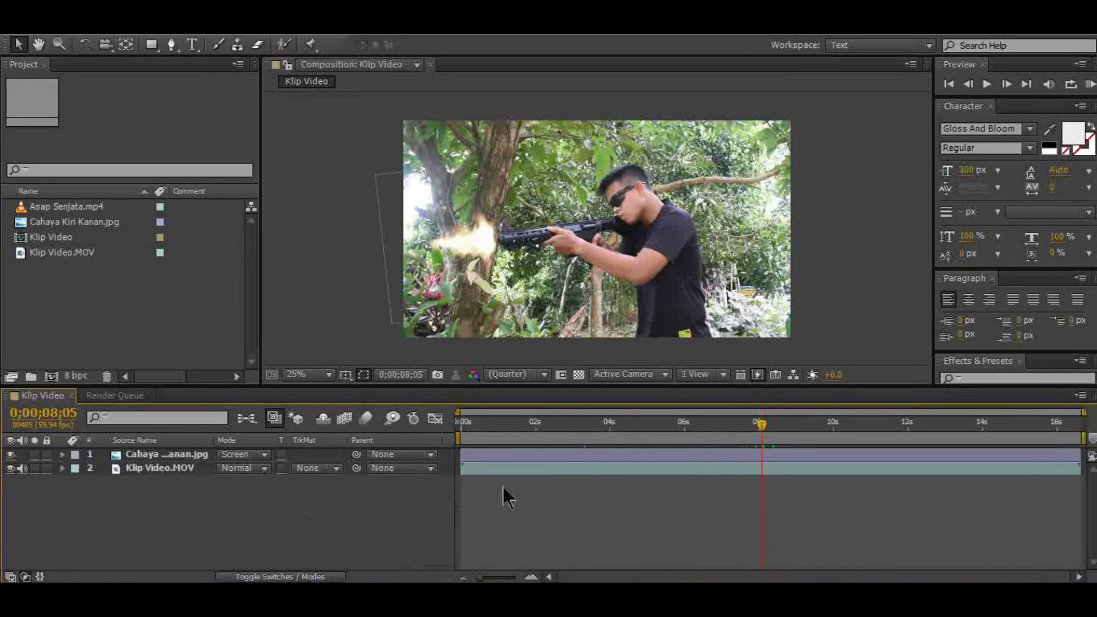
drag(463, 453, 495, 453)
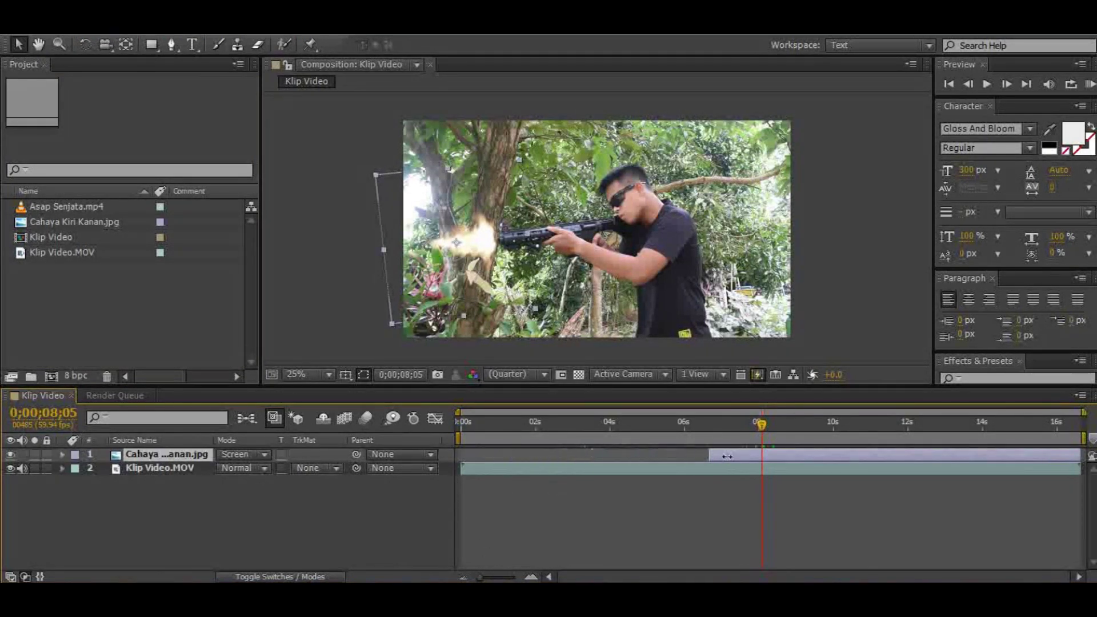
mouse_move(766, 434)
mouse_down()
mouse_move(709, 429)
mouse_move(792, 431)
mouse_up()
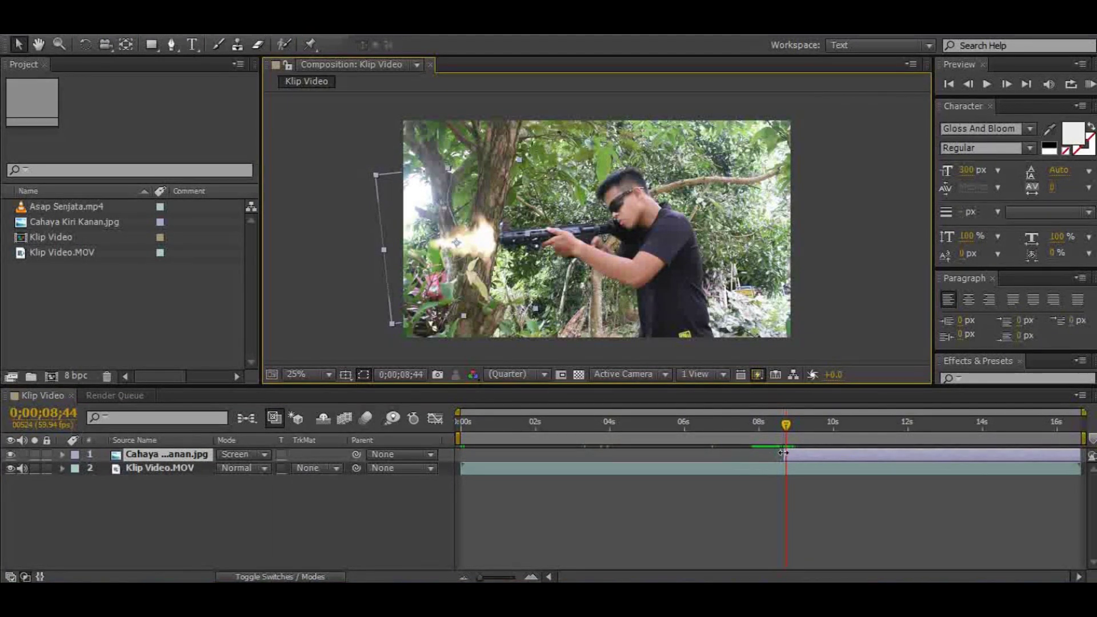
drag(784, 453, 785, 453)
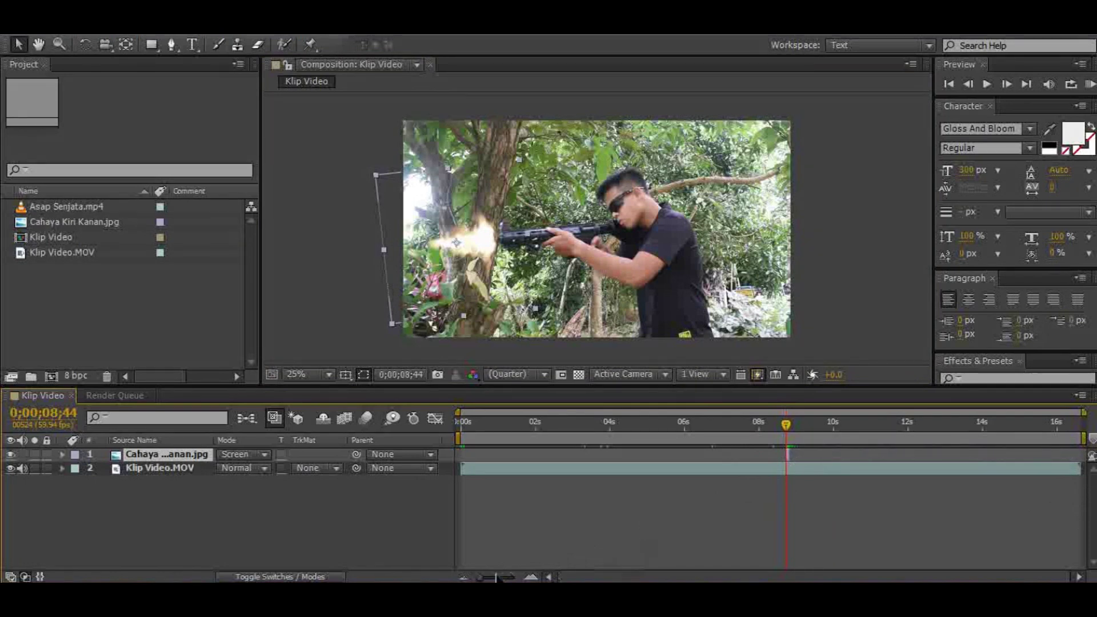
mouse_move(478, 579)
mouse_down()
mouse_move(513, 578)
mouse_move(487, 578)
mouse_up()
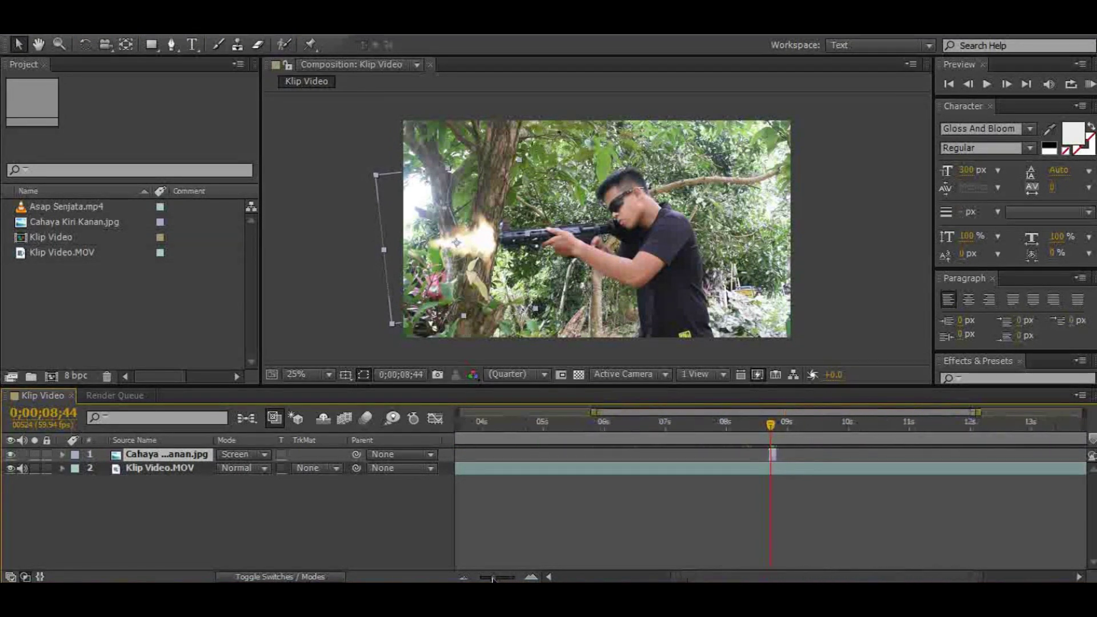
drag(487, 579, 481, 579)
drag(789, 423, 784, 426)
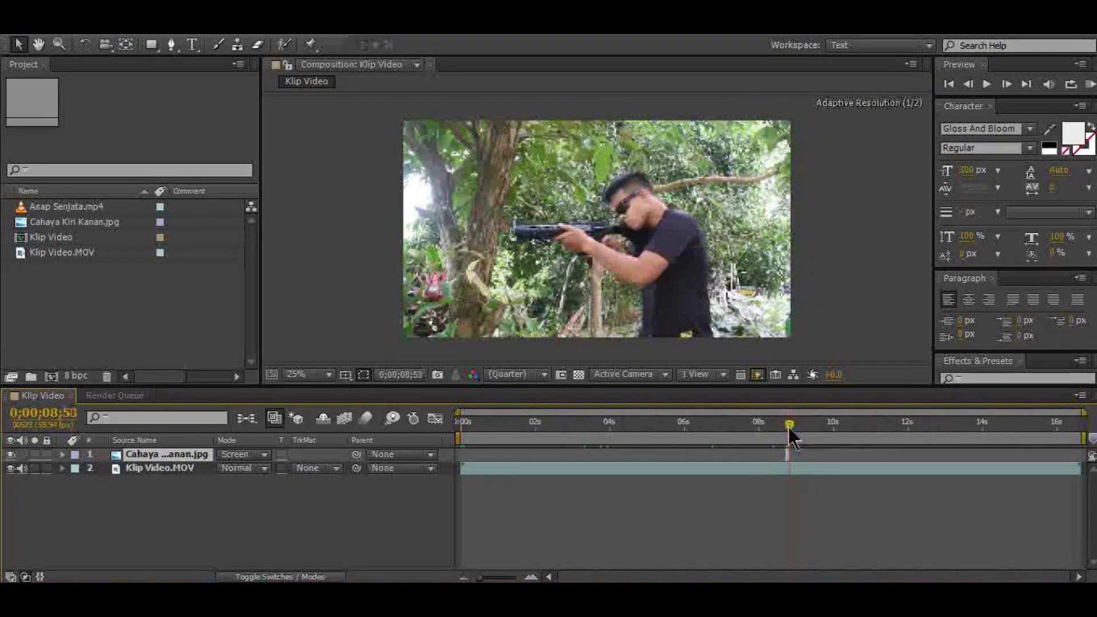
Step: Preview the flash repeatedly and settle on the flash frame at 0;00;08;44
click(988, 86)
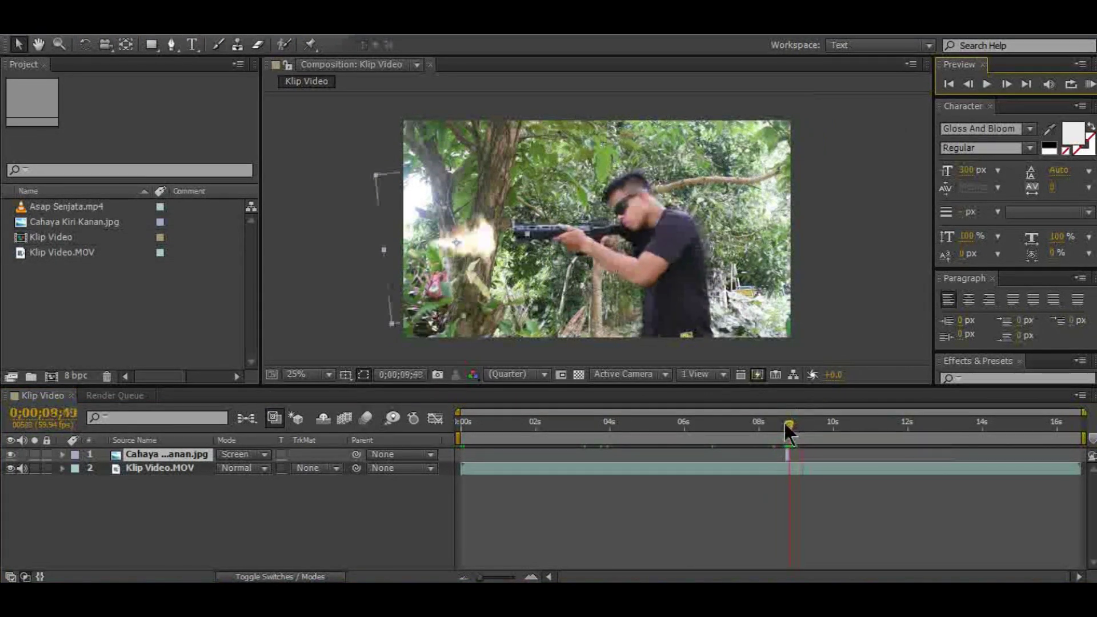
click(792, 455)
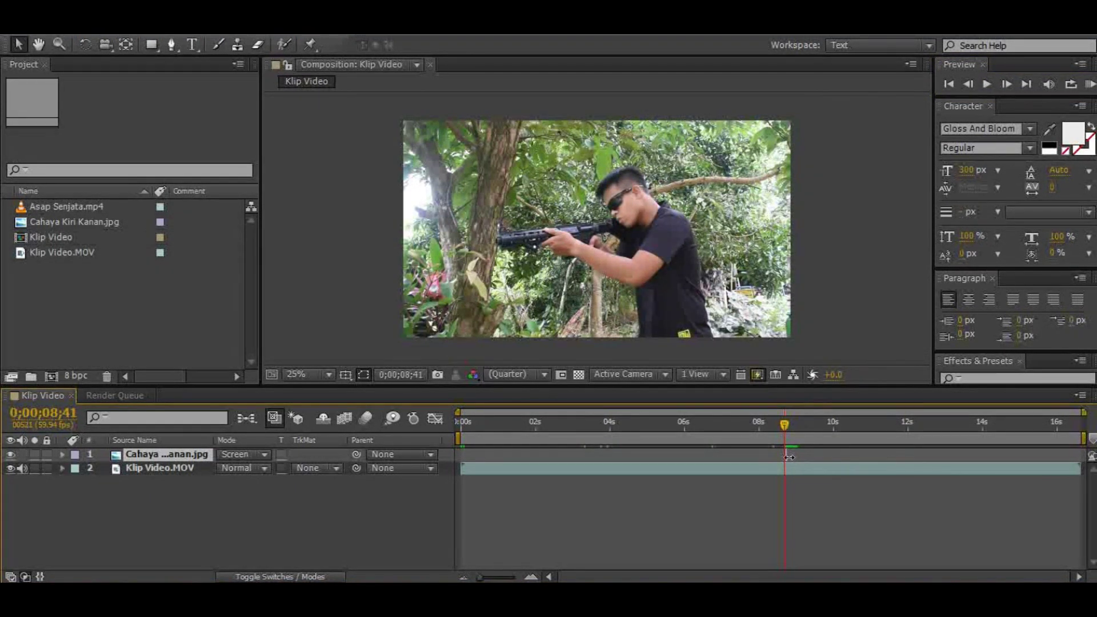
drag(787, 423, 778, 424)
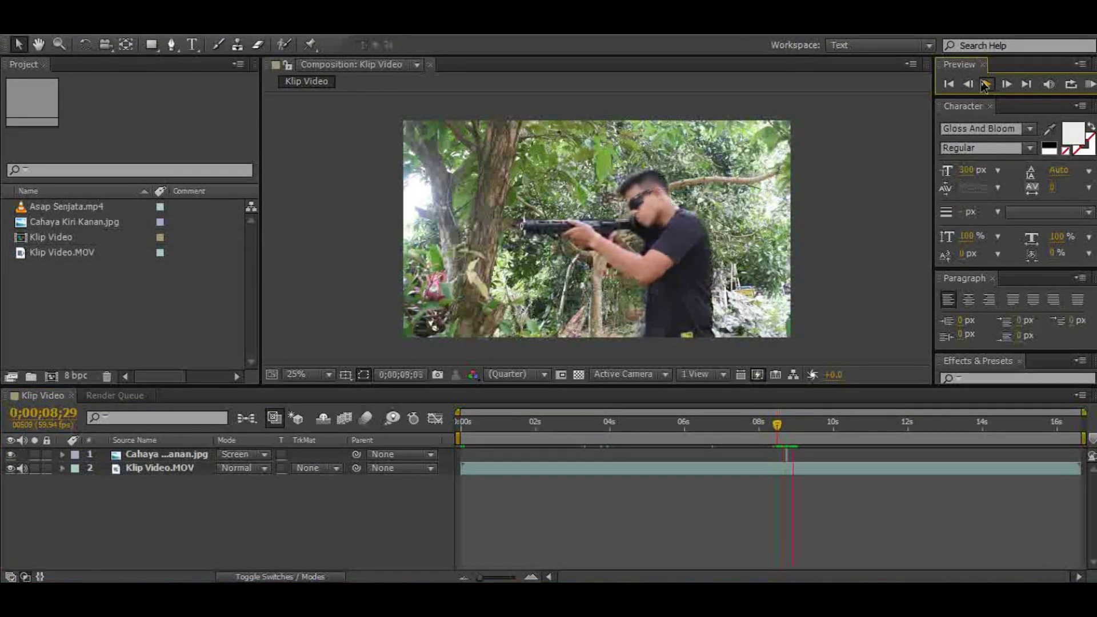
click(756, 423)
click(986, 84)
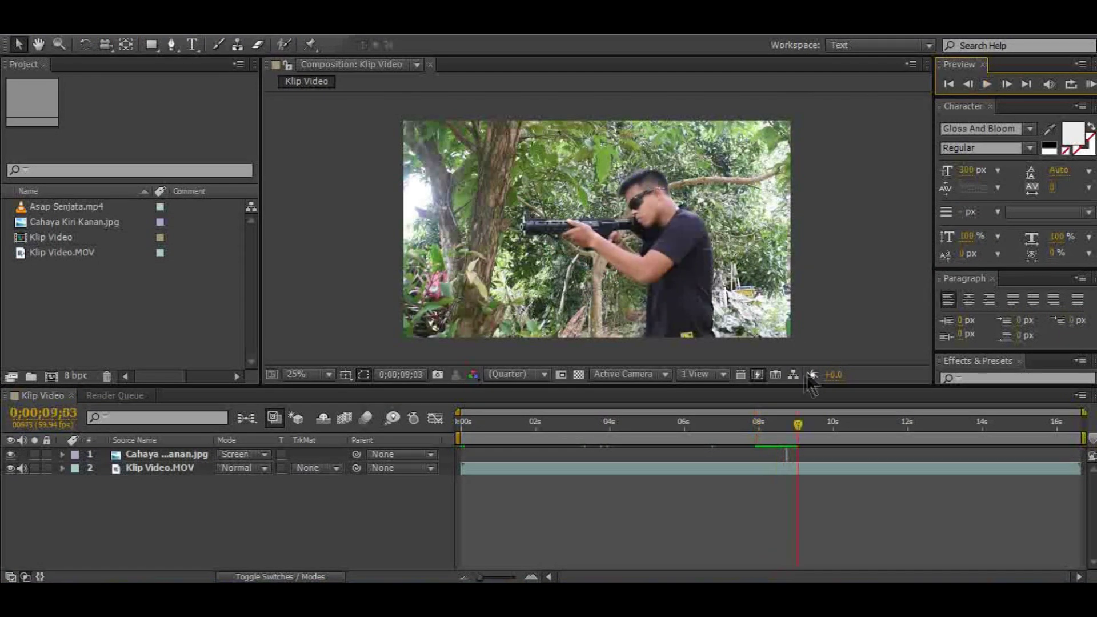
drag(801, 426, 777, 423)
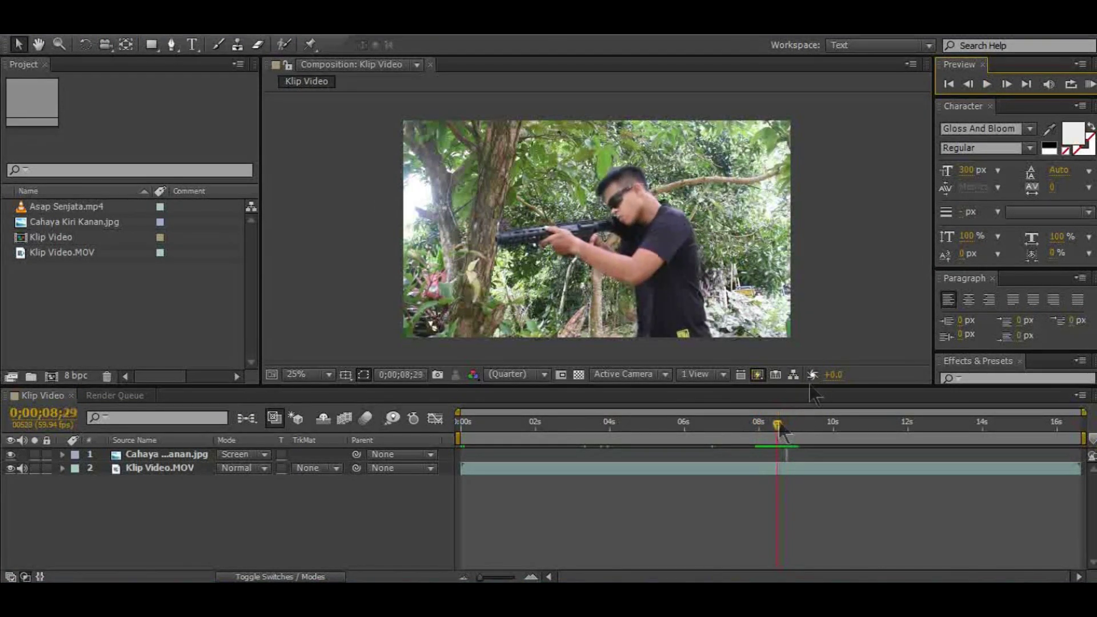
click(987, 84)
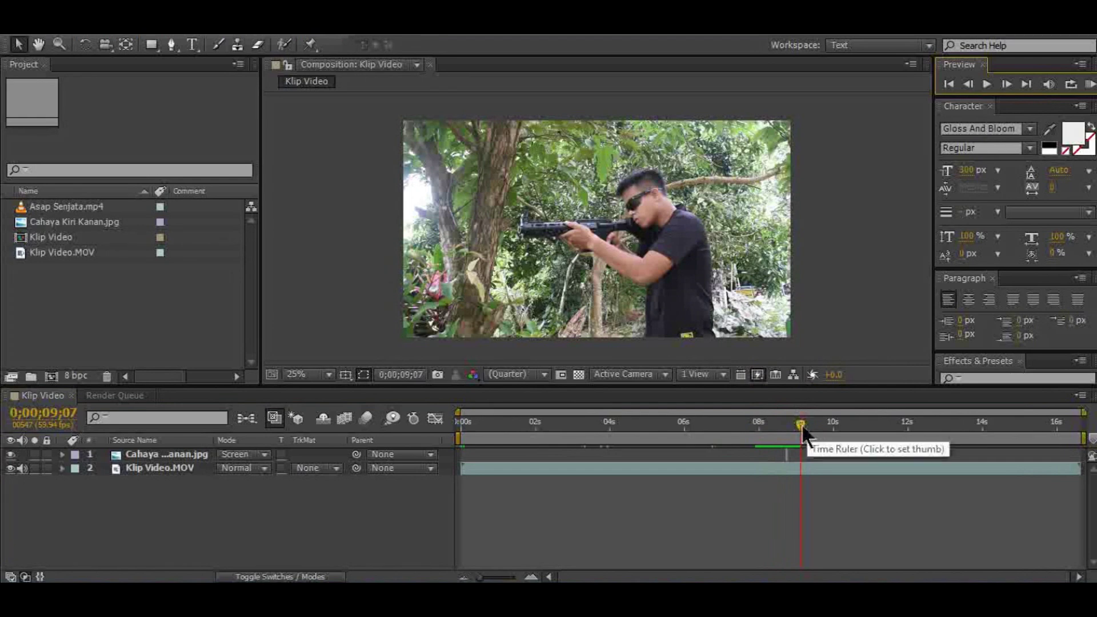
drag(801, 424, 786, 427)
click(786, 426)
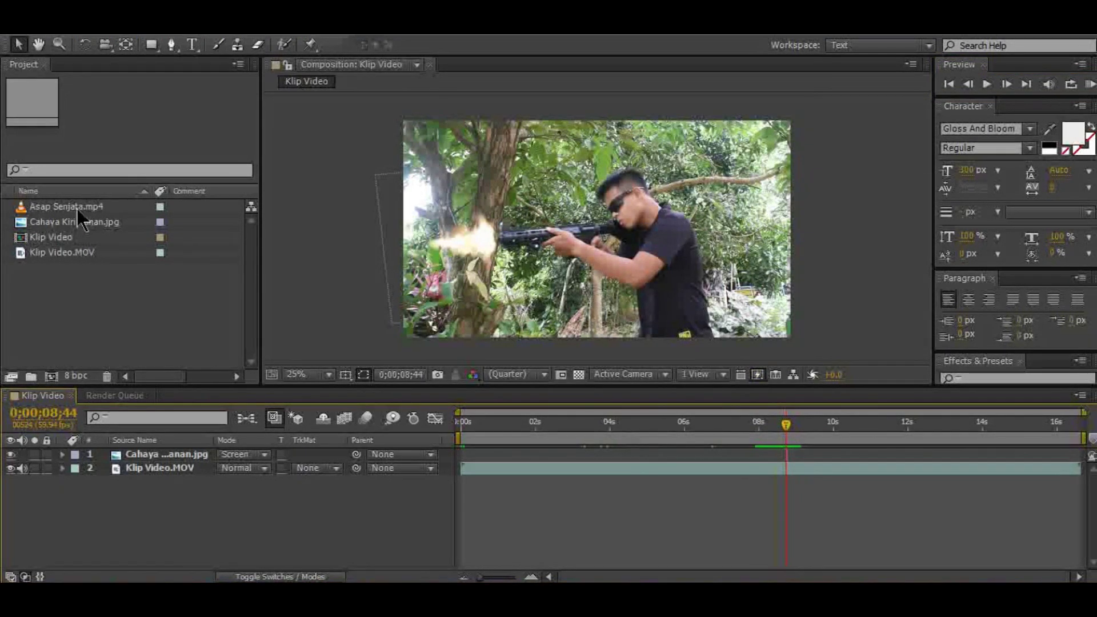
Step: Add Asap Senjata.mp4 as the top layer and start it at the muzzle-flash moment
drag(77, 208, 152, 244)
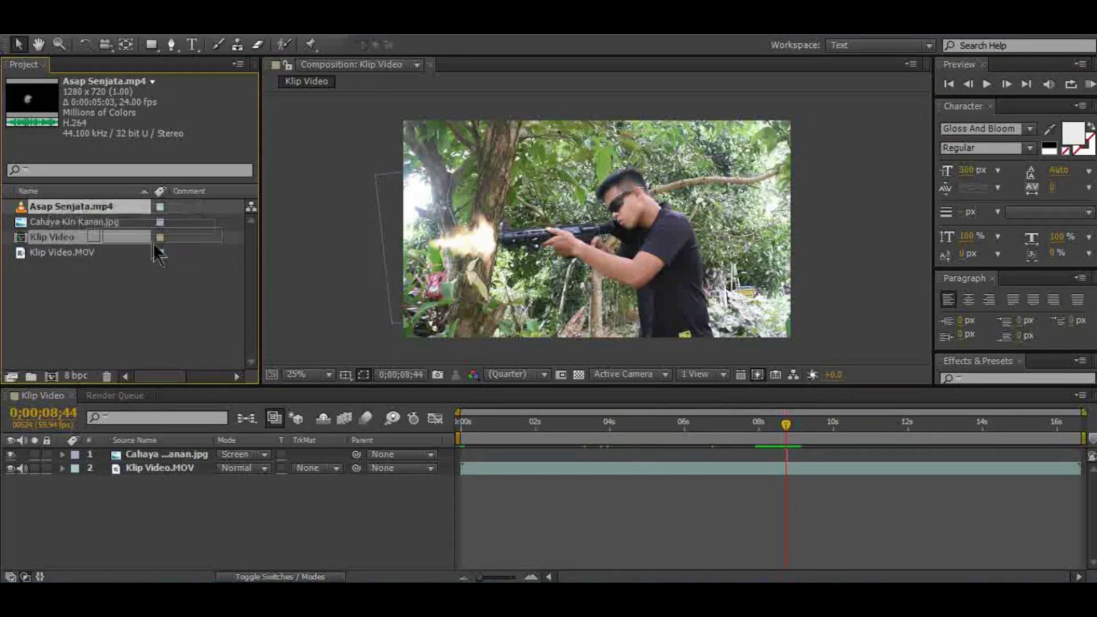
drag(152, 244, 169, 451)
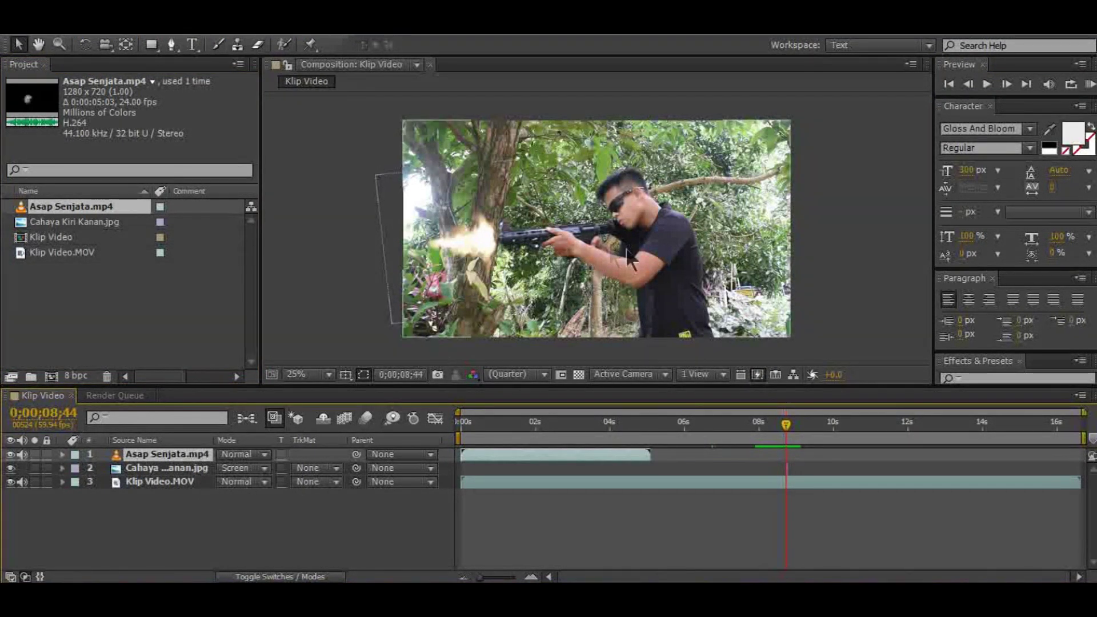
click(165, 482)
click(190, 454)
click(167, 467)
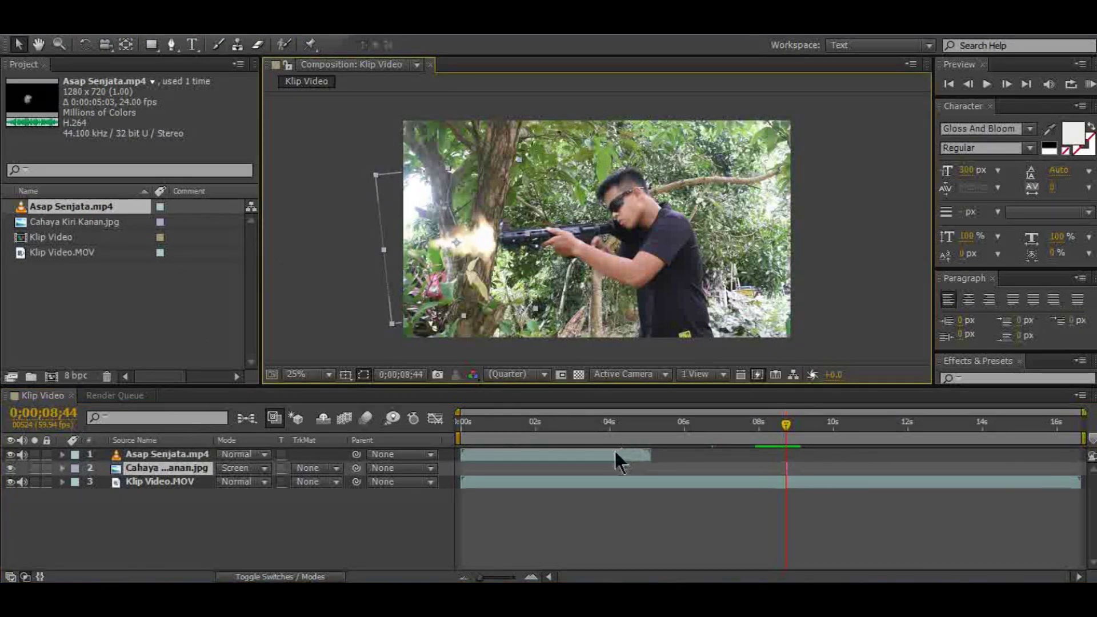
drag(615, 452, 681, 453)
drag(785, 451, 941, 459)
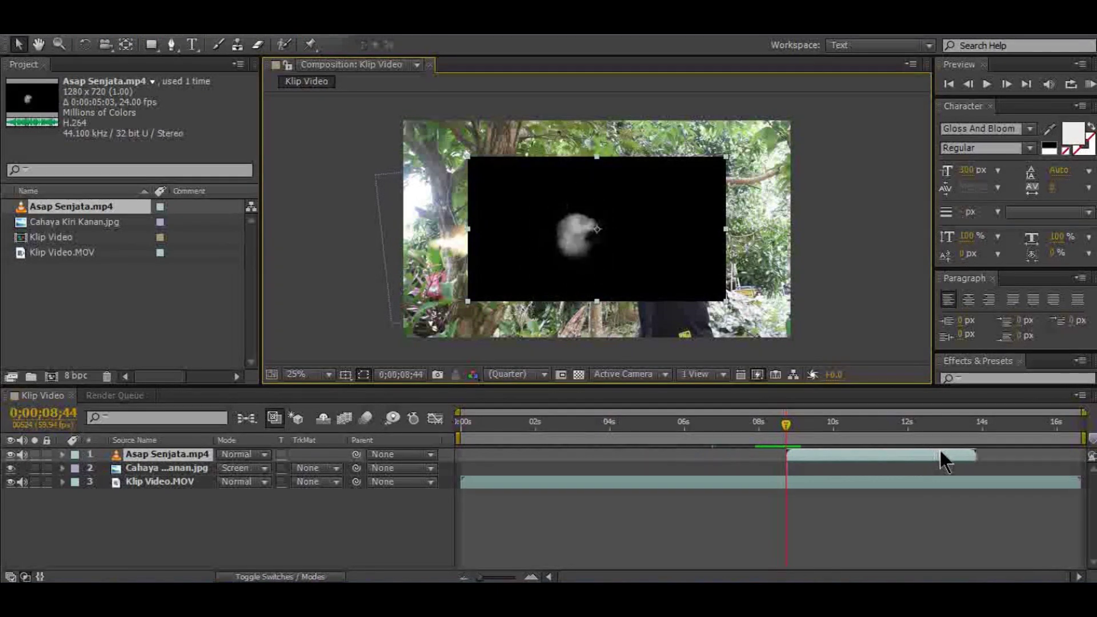
Step: Move the smoke onto the rifle muzzle and blend it in Screen mode
drag(676, 238, 610, 232)
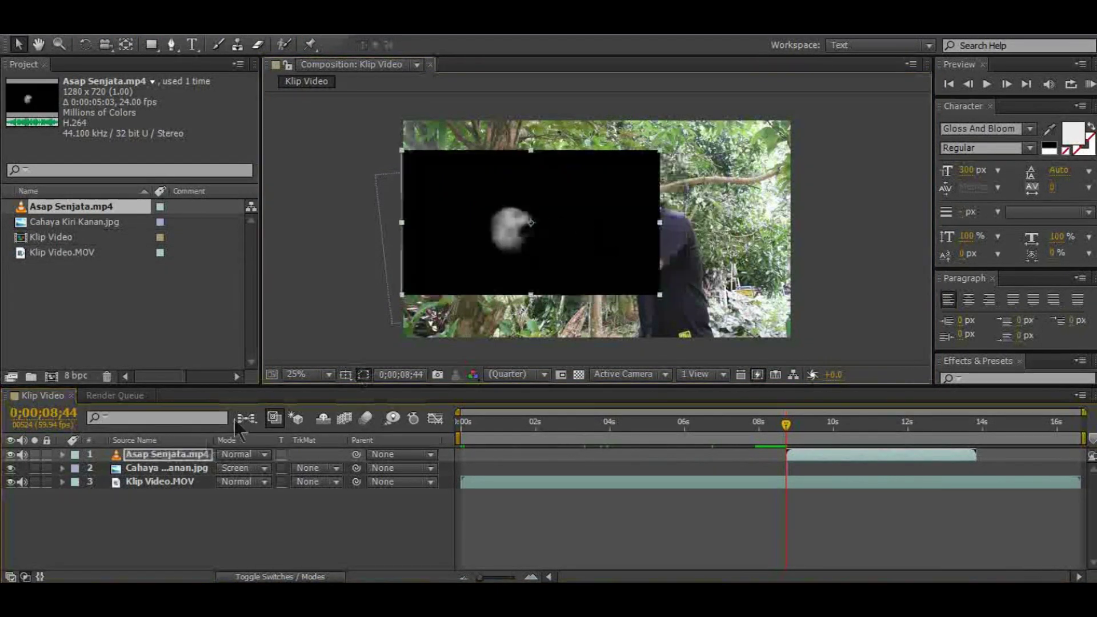
click(236, 458)
click(317, 262)
drag(594, 246, 573, 250)
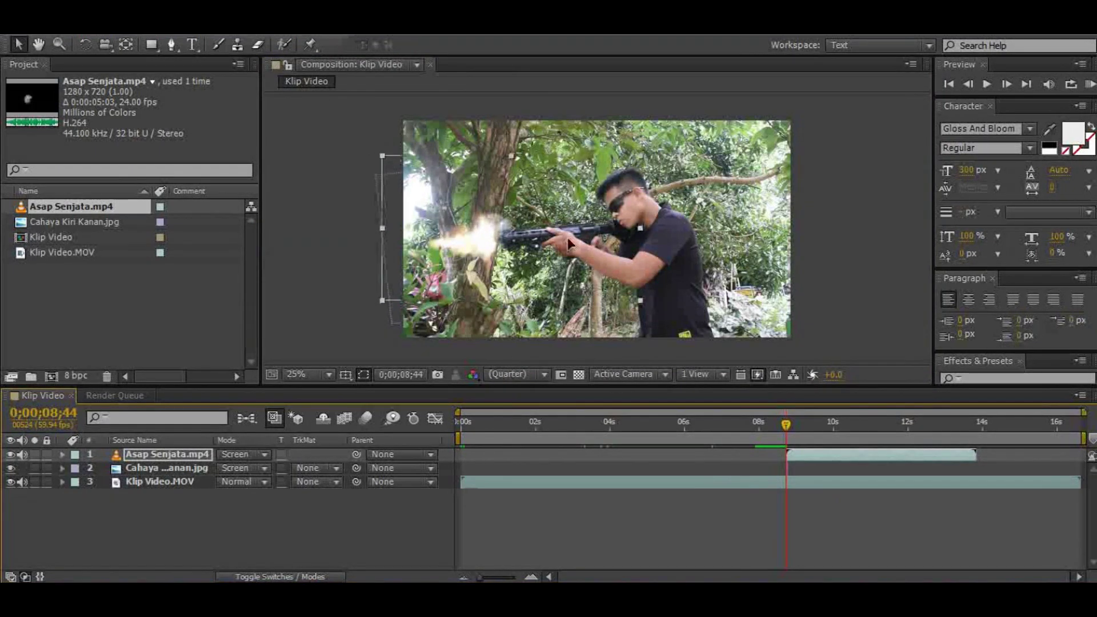
Step: Rotate the smoke layer until it is nearly upright with a slight tilt
click(84, 44)
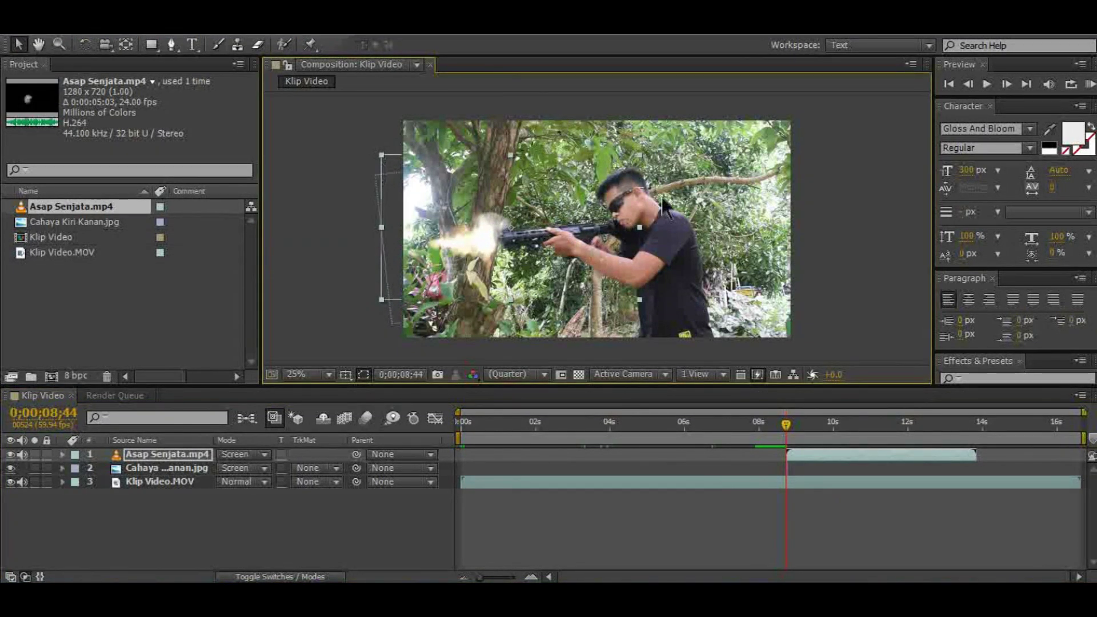
click(594, 227)
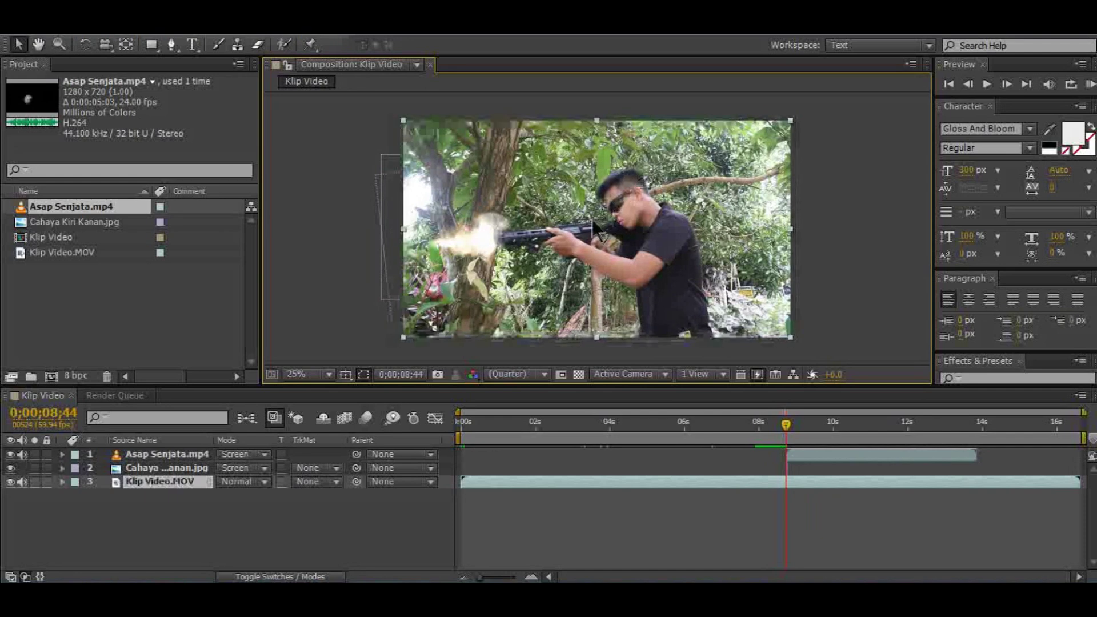
click(182, 455)
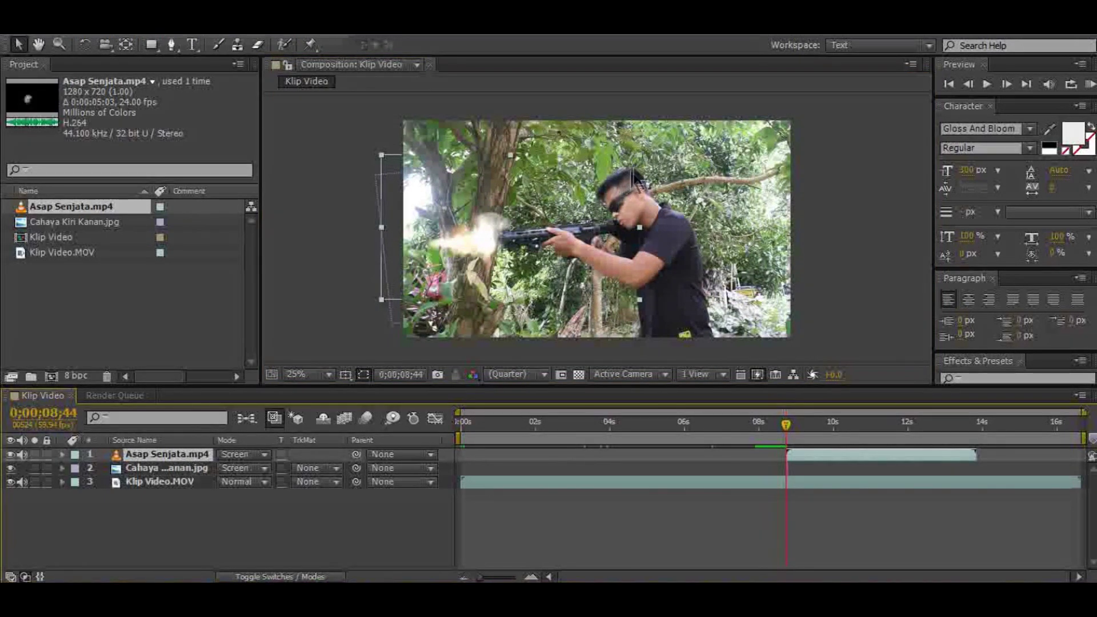
drag(642, 166, 626, 171)
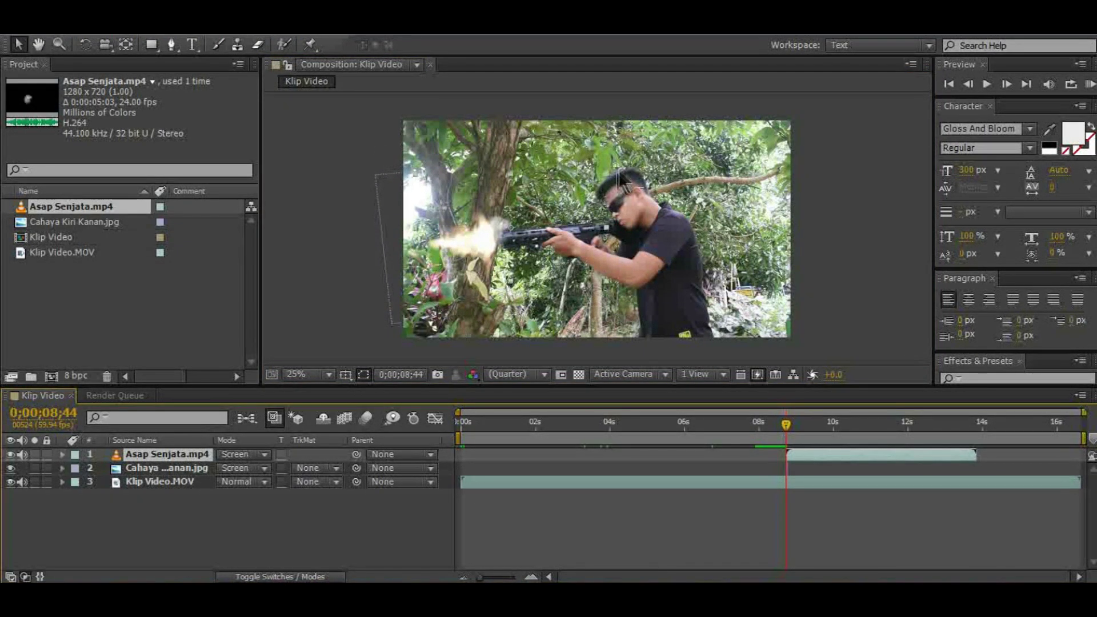
drag(627, 170, 635, 160)
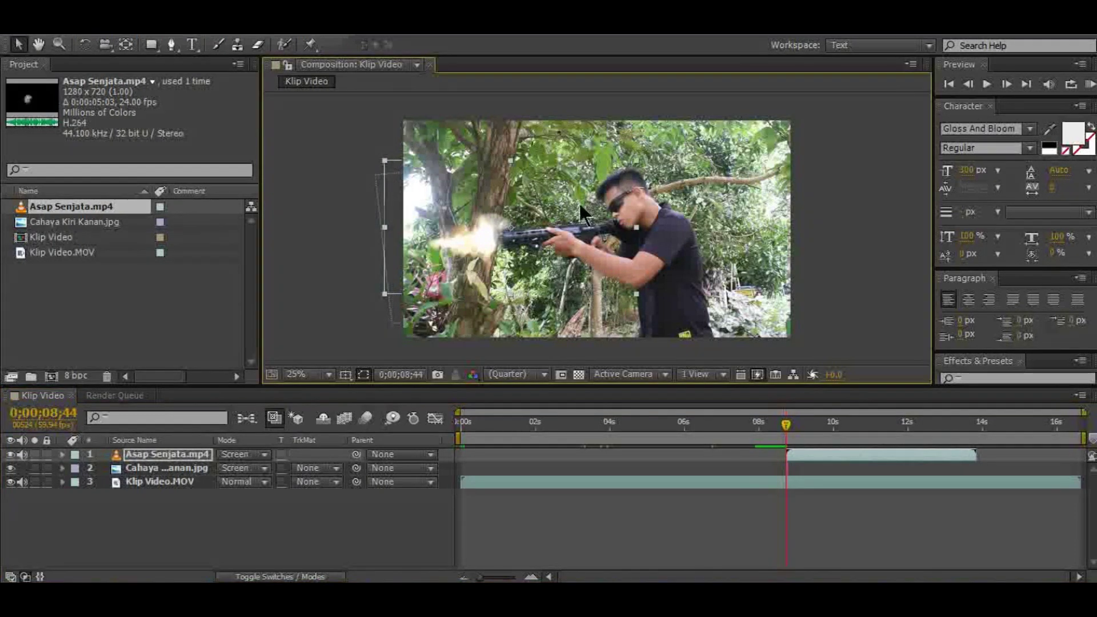
click(85, 44)
drag(549, 231, 550, 235)
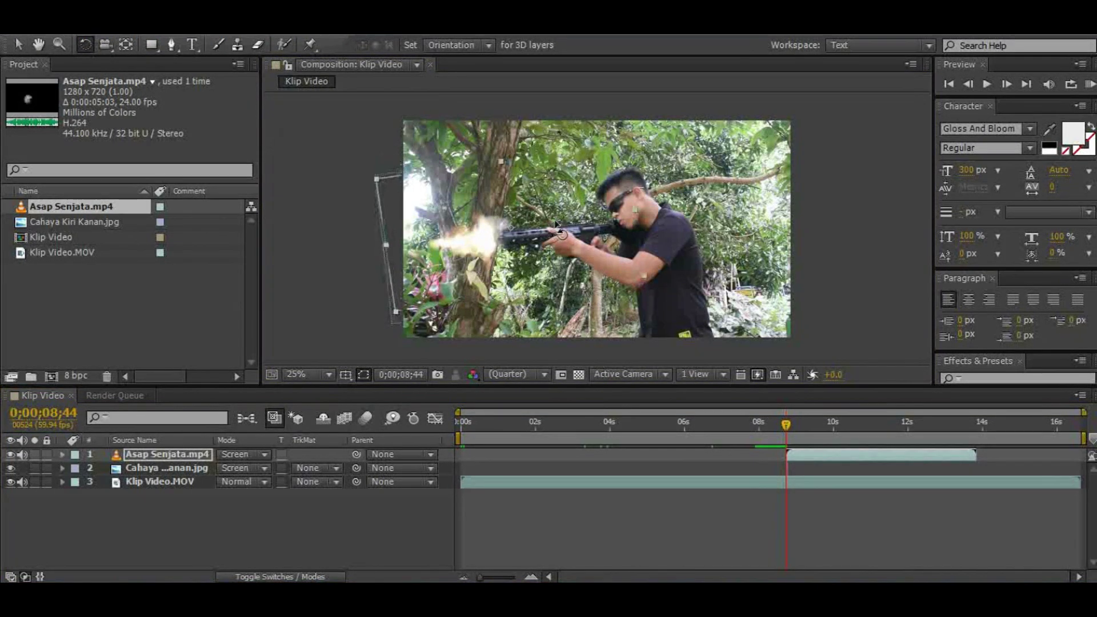
Step: Nudge the smoke slightly left, preview the shot, and return to 0;00;08;44
key(v)
drag(537, 272, 534, 269)
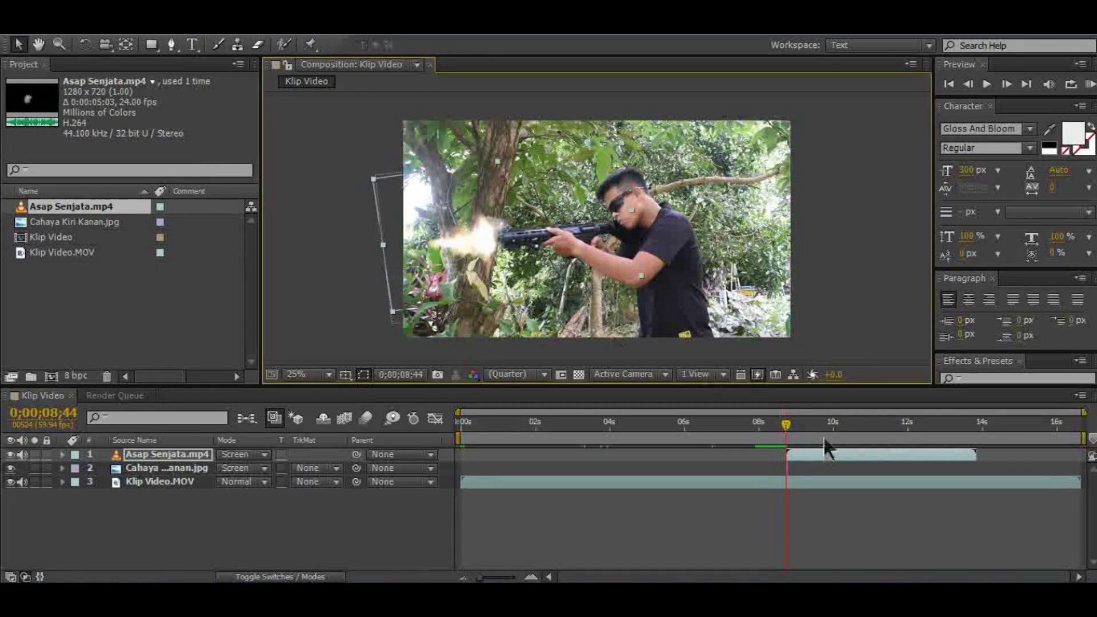
drag(788, 423, 776, 423)
click(987, 84)
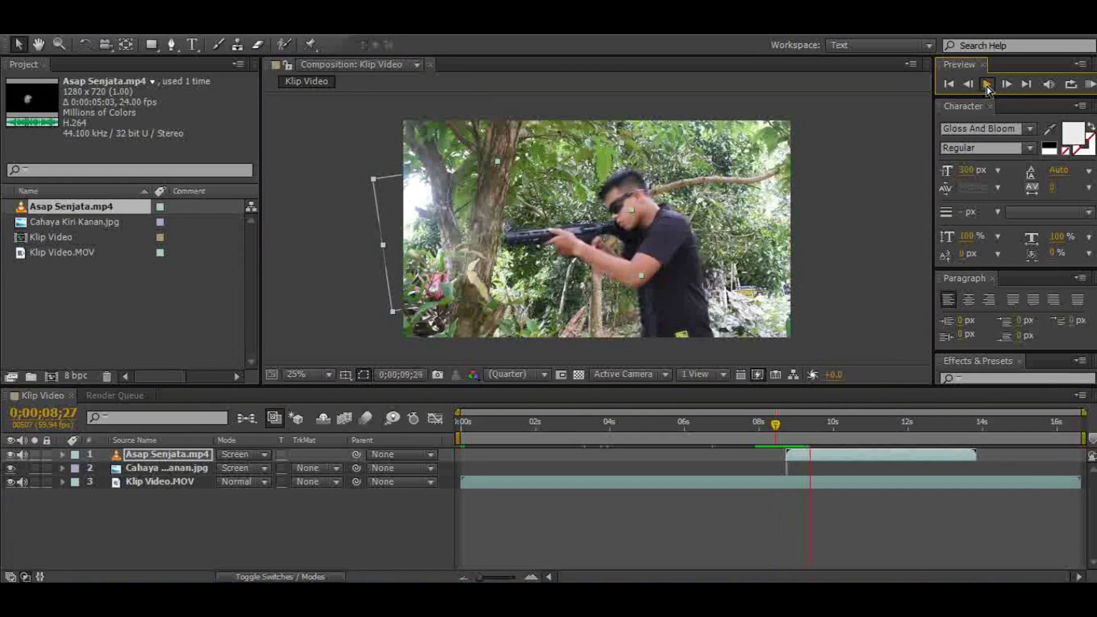
drag(817, 436, 765, 426)
click(987, 85)
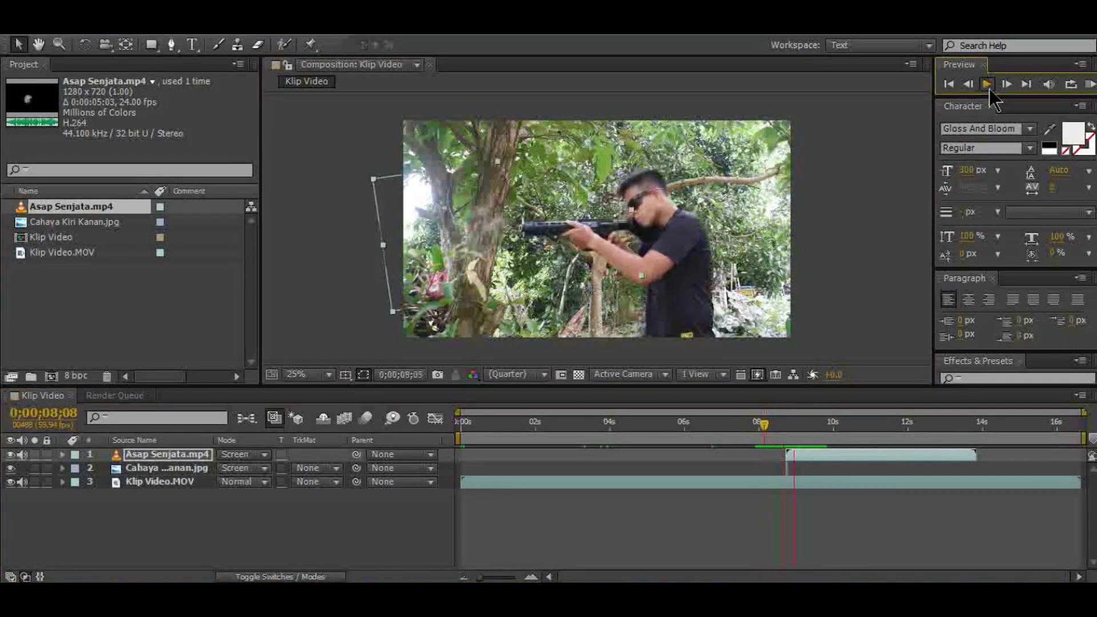
click(989, 88)
drag(822, 434, 785, 426)
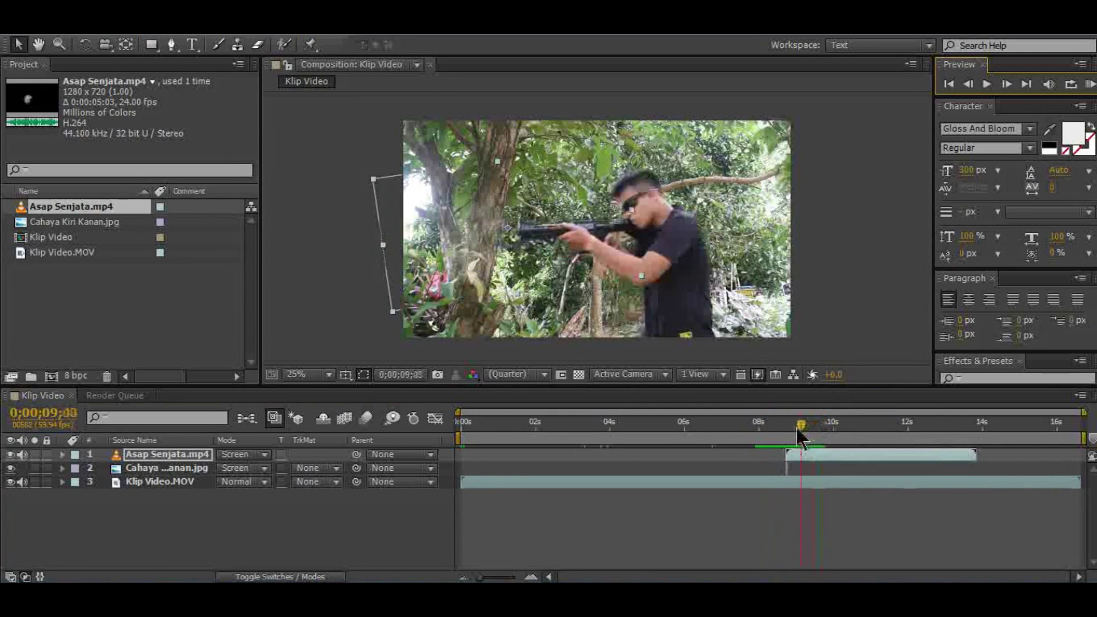
Step: Enlarge and tilt the smoke layer, then preview again and stop at 0;00;08;45
click(591, 232)
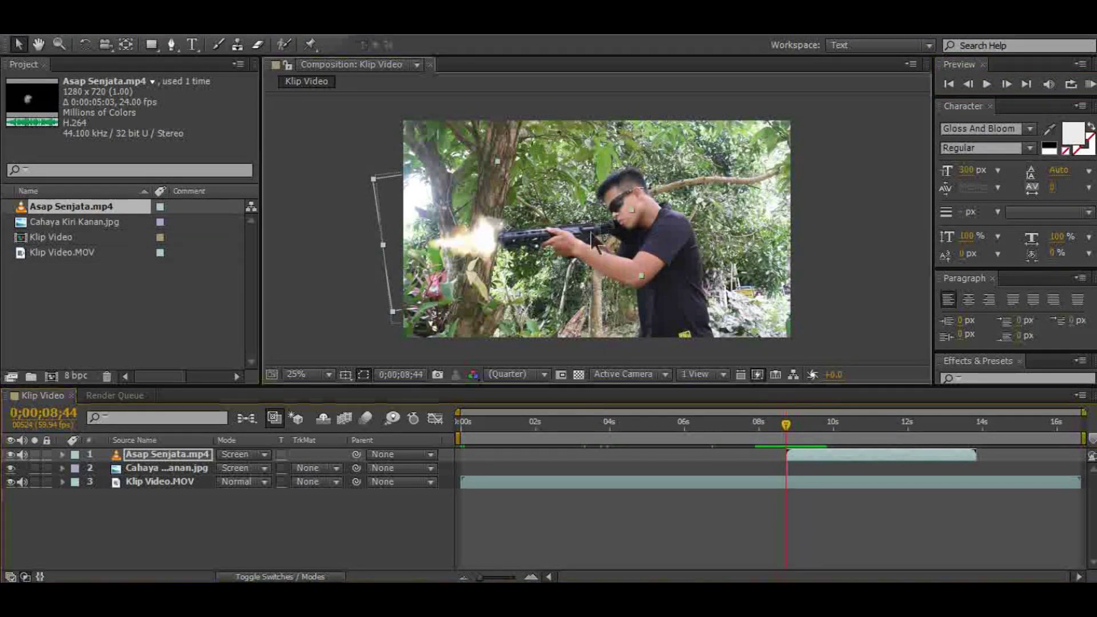
drag(625, 146, 712, 94)
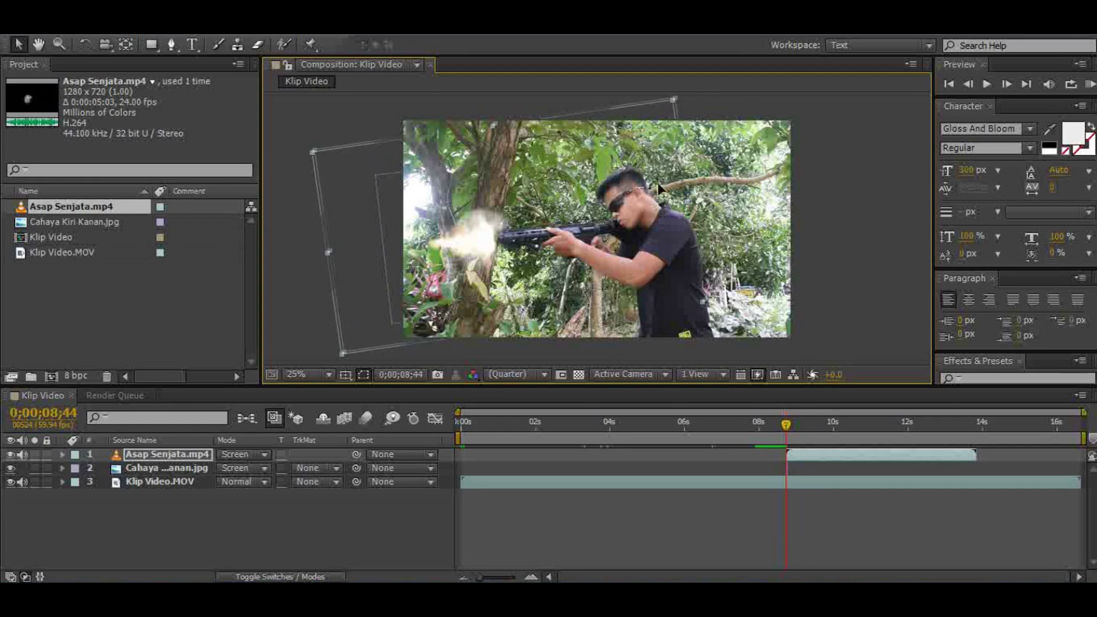
drag(788, 426, 775, 426)
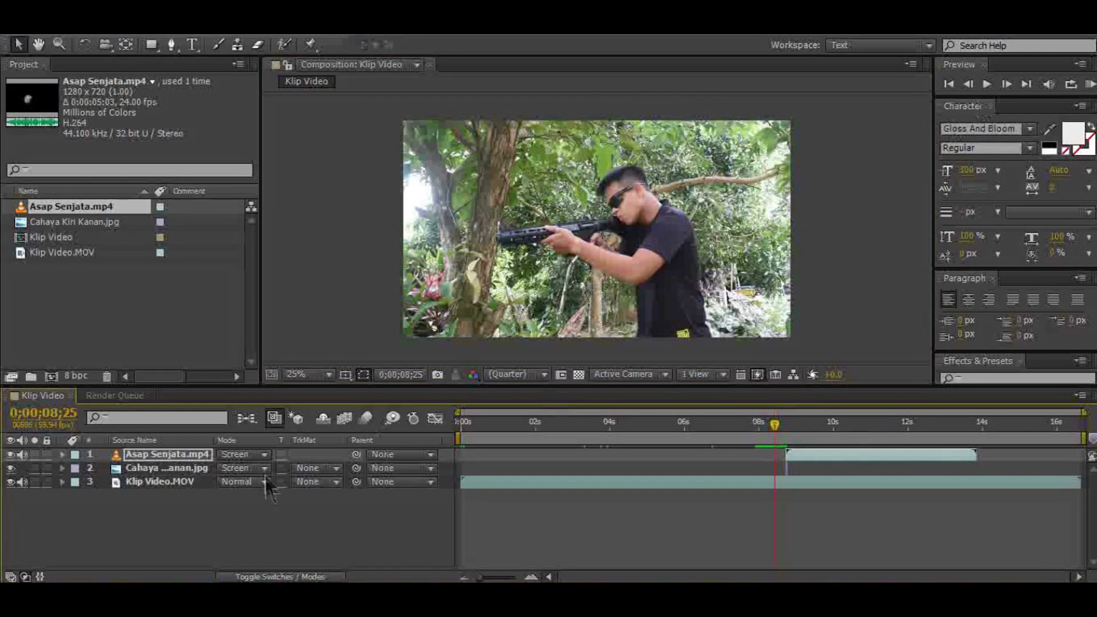
click(274, 537)
click(984, 86)
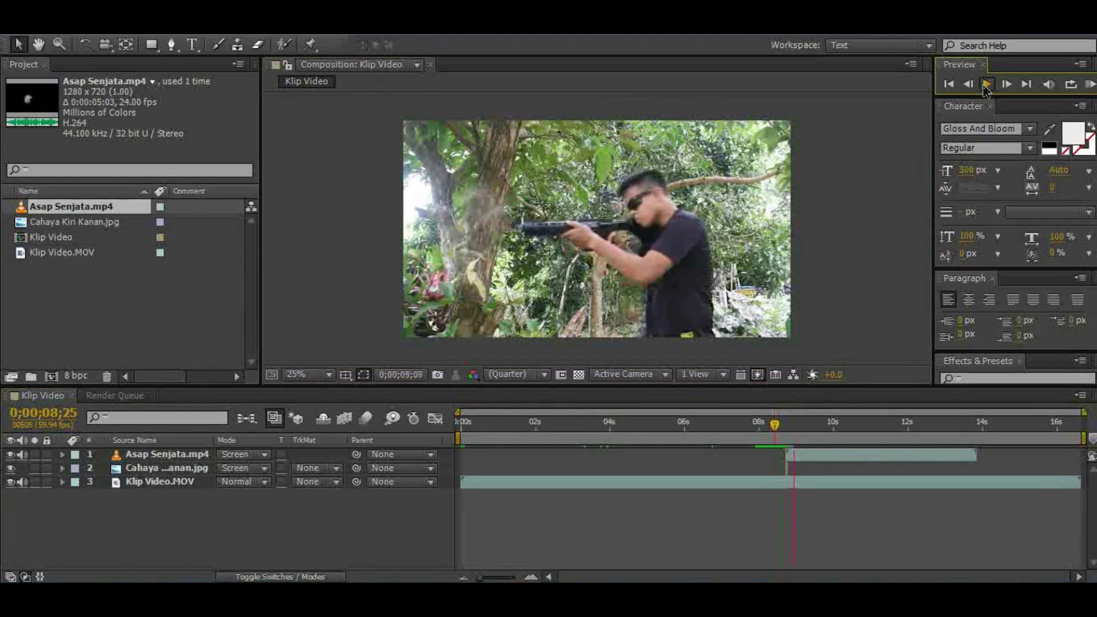
mouse_move(786, 426)
mouse_down()
mouse_move(805, 426)
mouse_move(763, 426)
mouse_up()
click(987, 85)
click(986, 85)
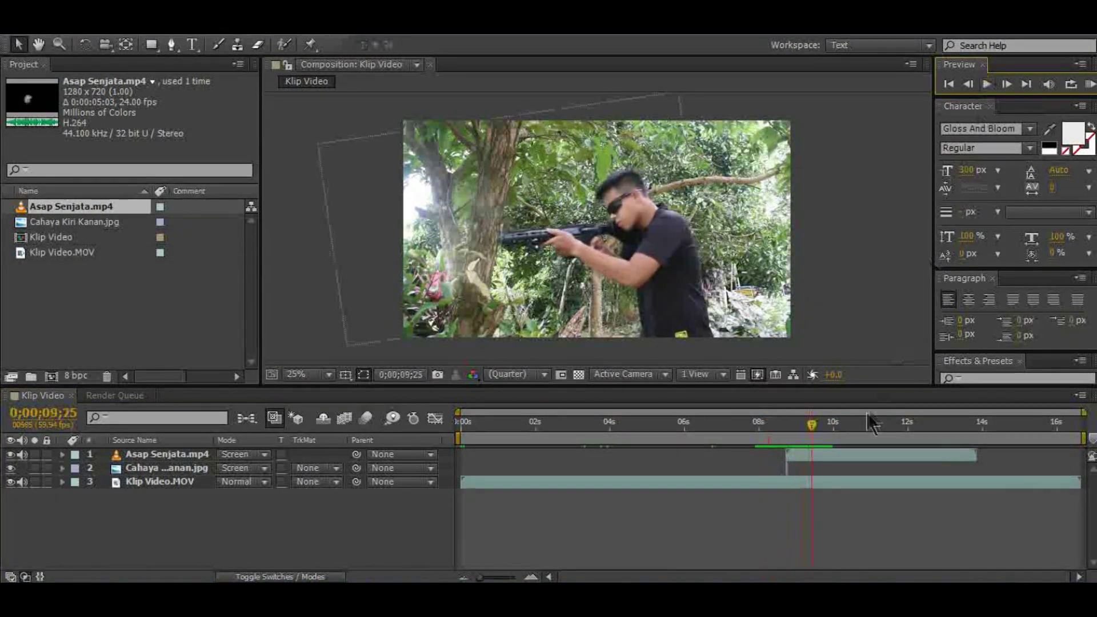
click(791, 427)
drag(790, 426, 787, 427)
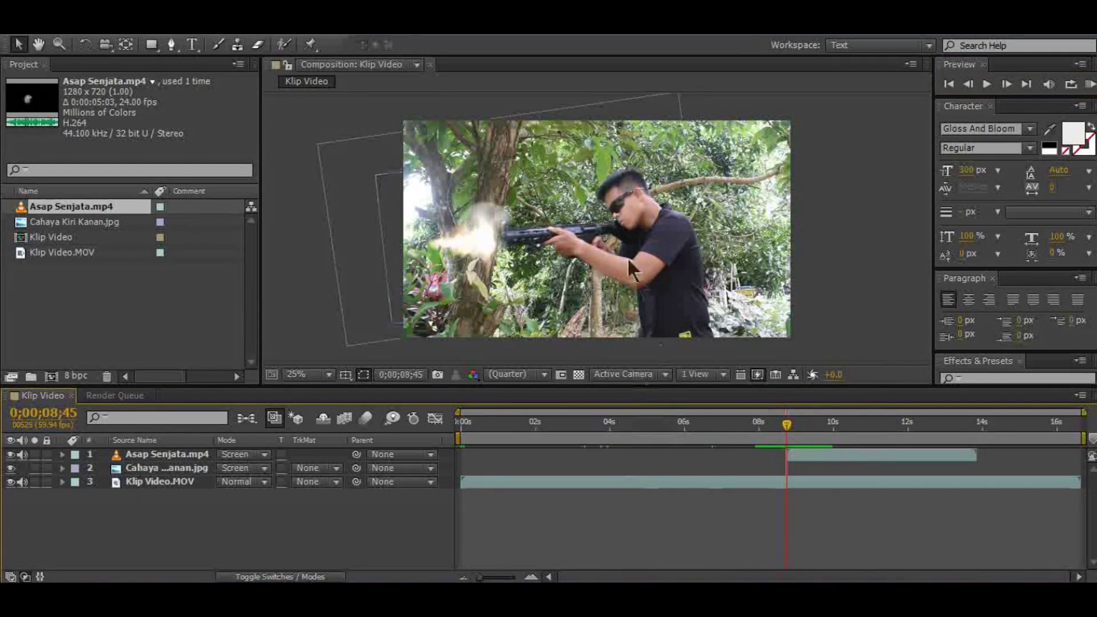
click(174, 483)
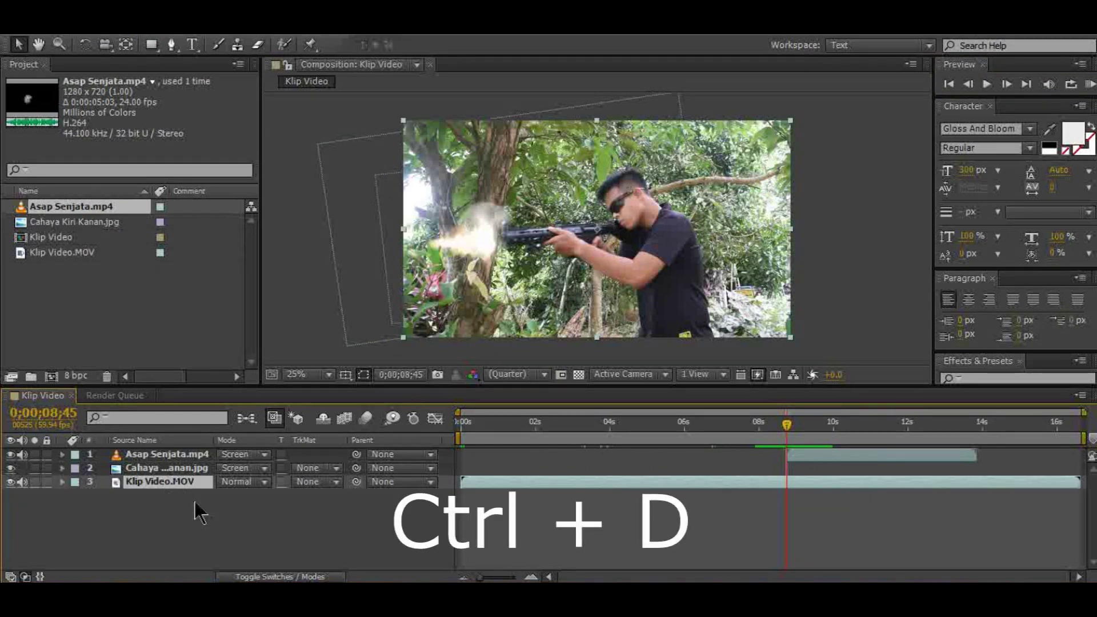
Step: Duplicate Klip Video.MOV to the top layer, trim it to start at 0;00;08;45 and end earlier
key(ctrl+d)
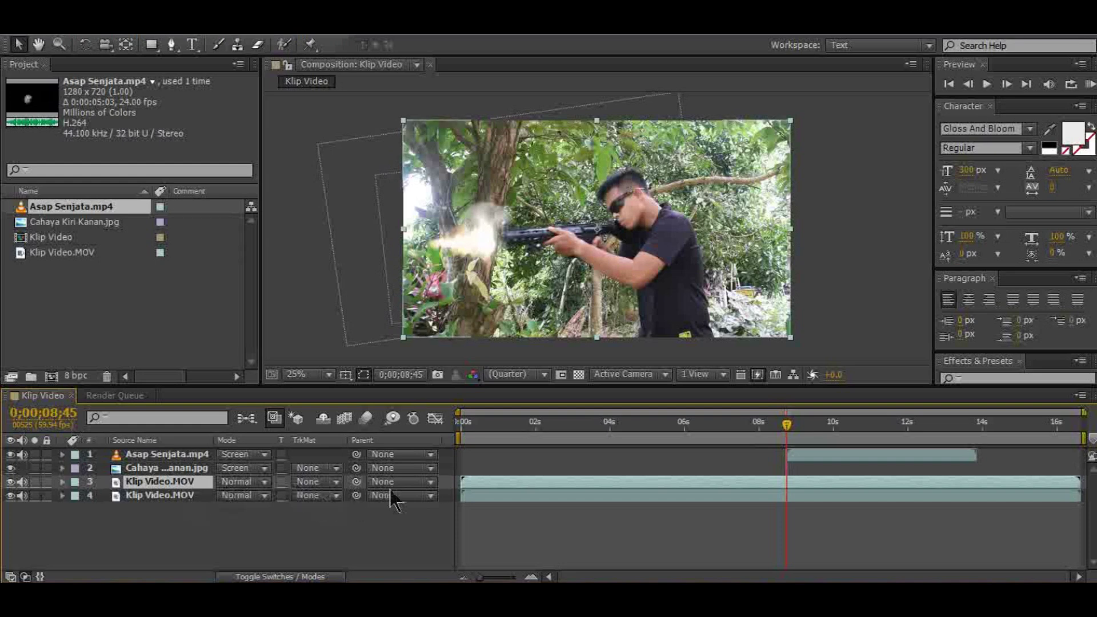
drag(157, 482, 162, 473)
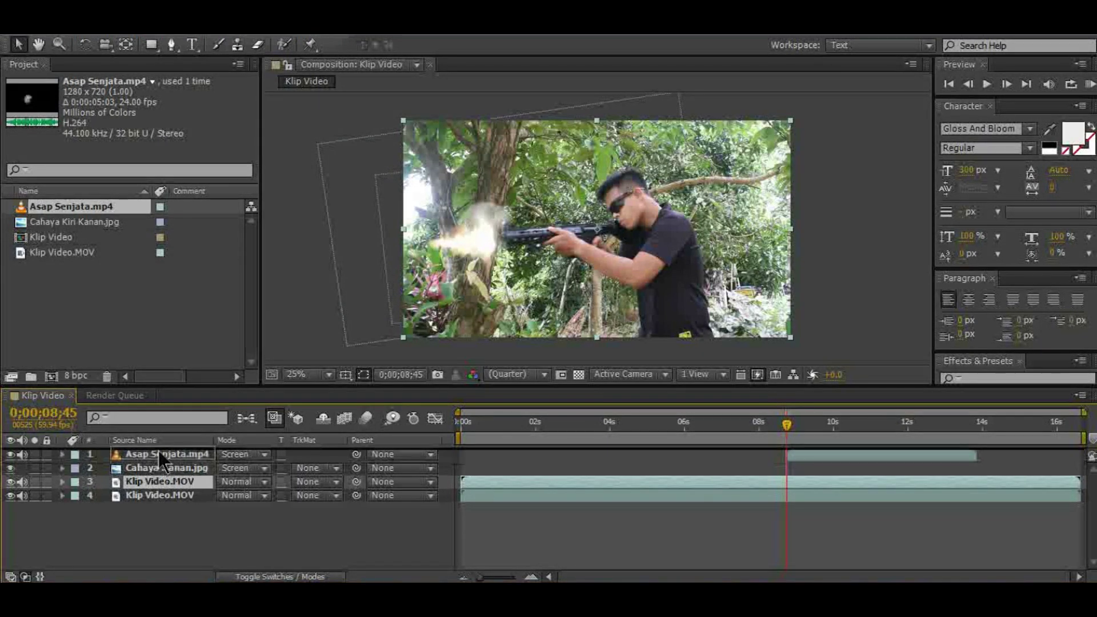
drag(160, 469, 159, 451)
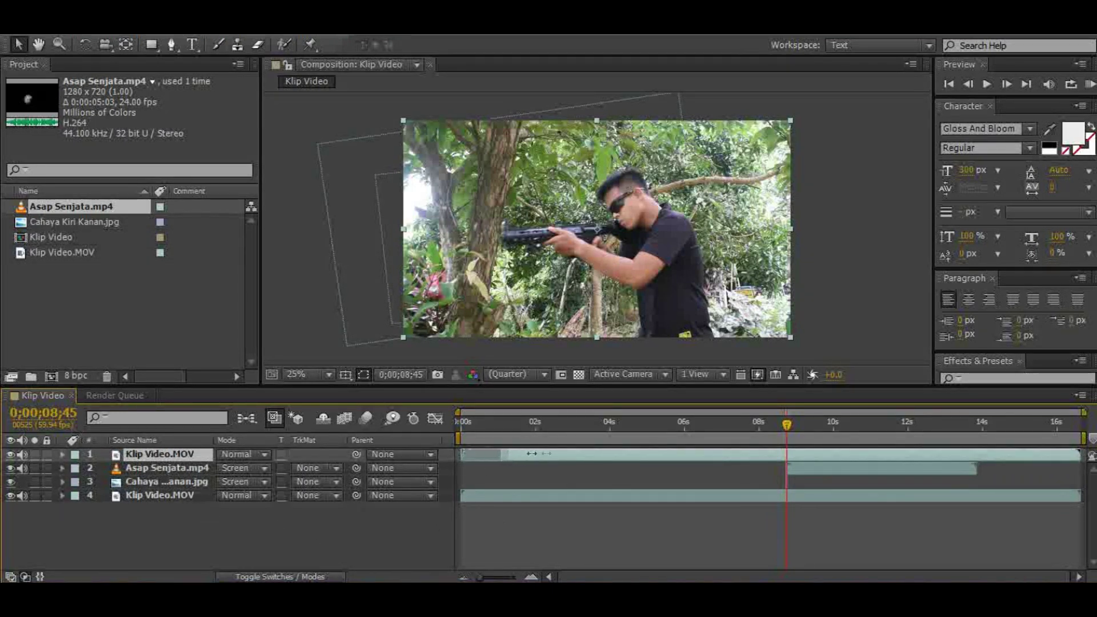
drag(517, 454, 748, 455)
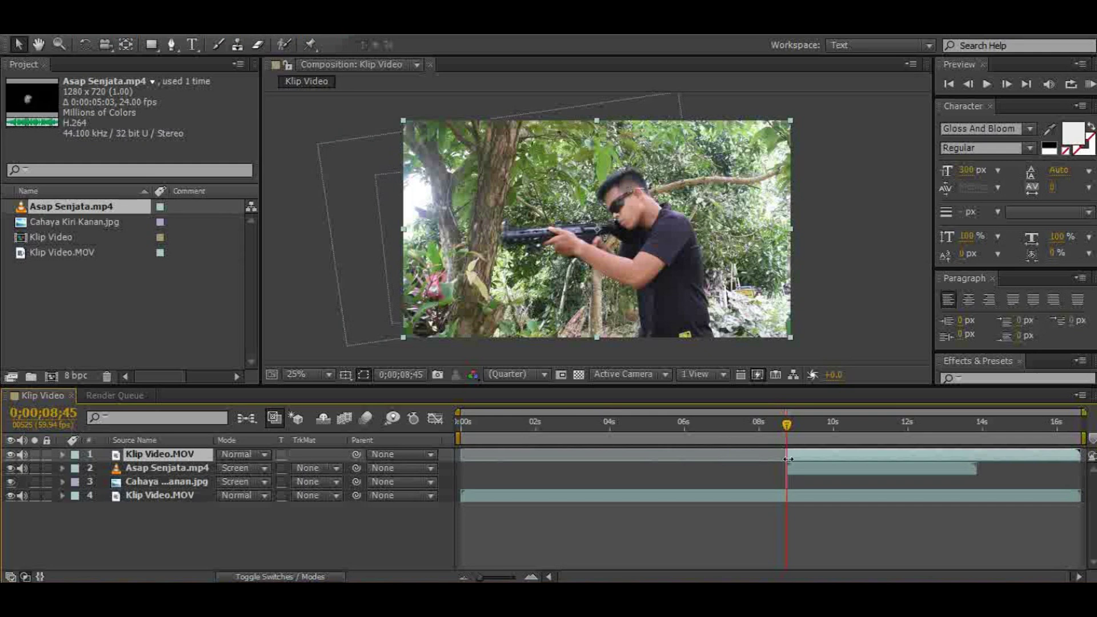
drag(1084, 456, 803, 473)
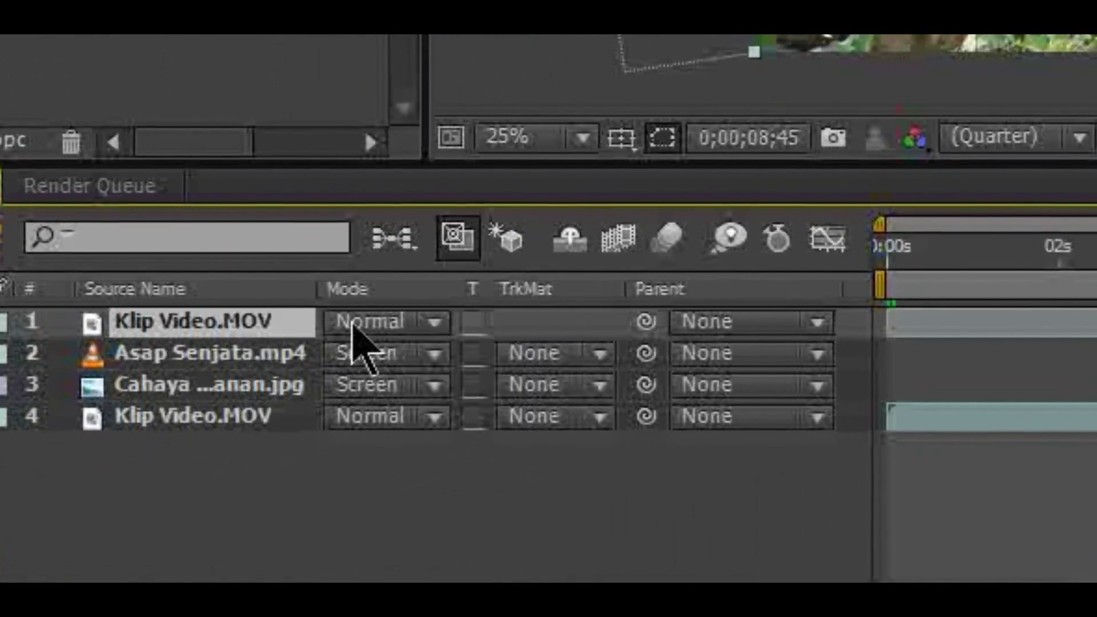
Step: Set the top Klip Video.MOV layer's blending mode to Add
click(232, 454)
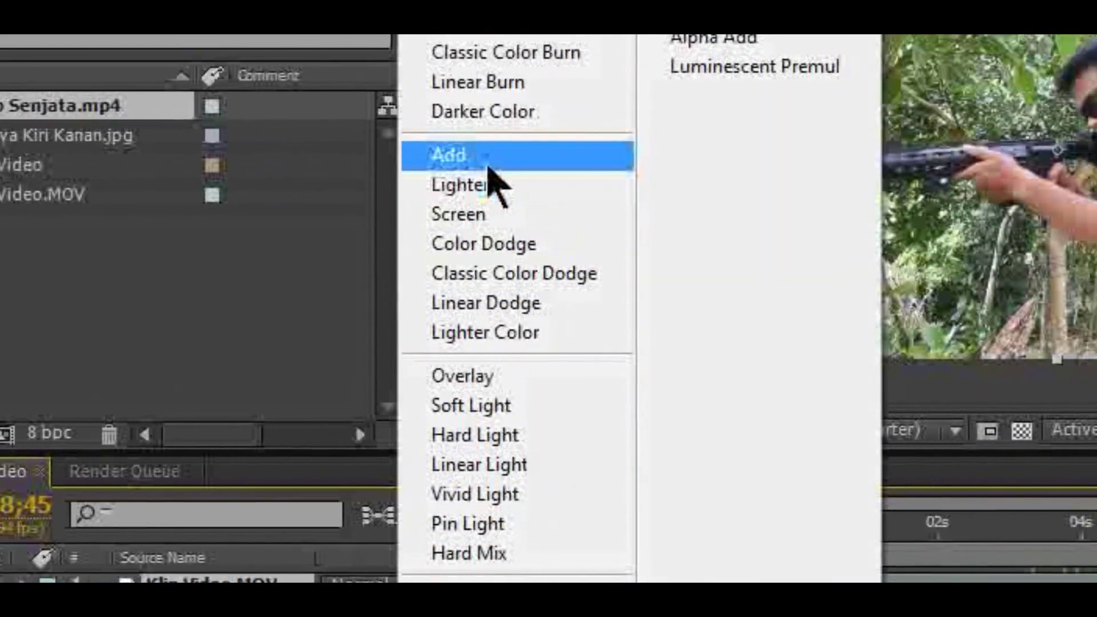
click(392, 197)
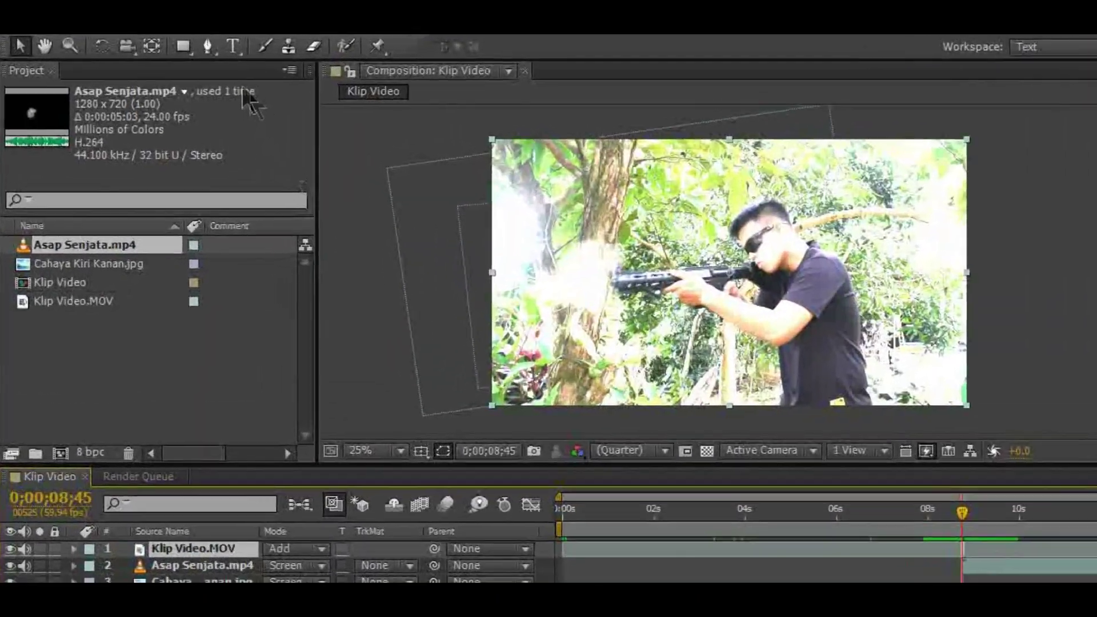
click(171, 45)
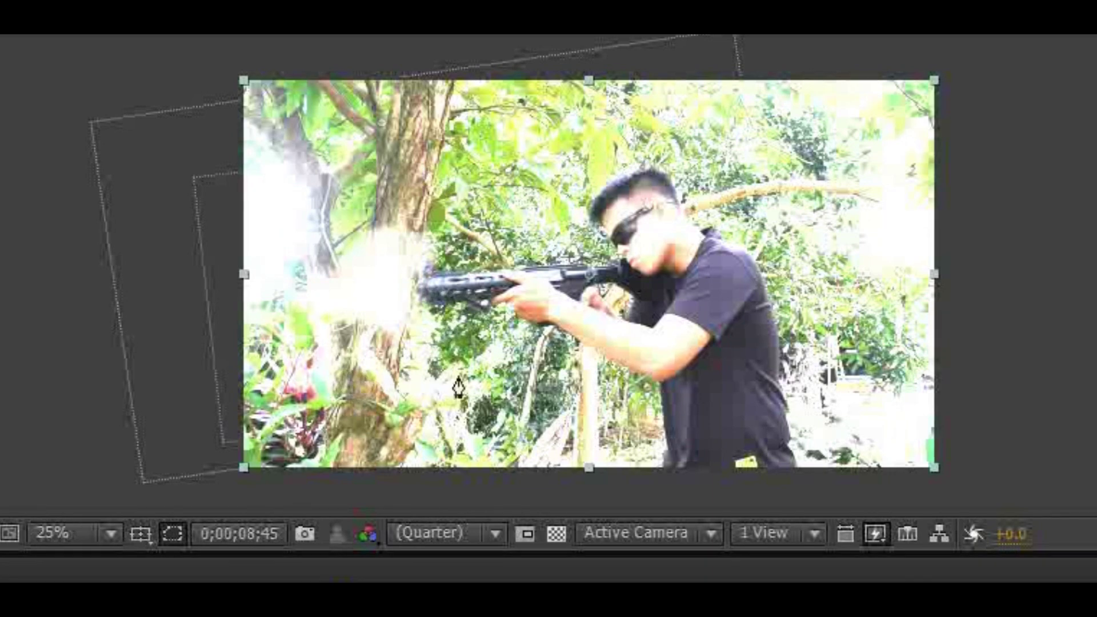
Step: Trace a mask around the man's head, shoulder, arm, rifle and muzzle flash
click(601, 214)
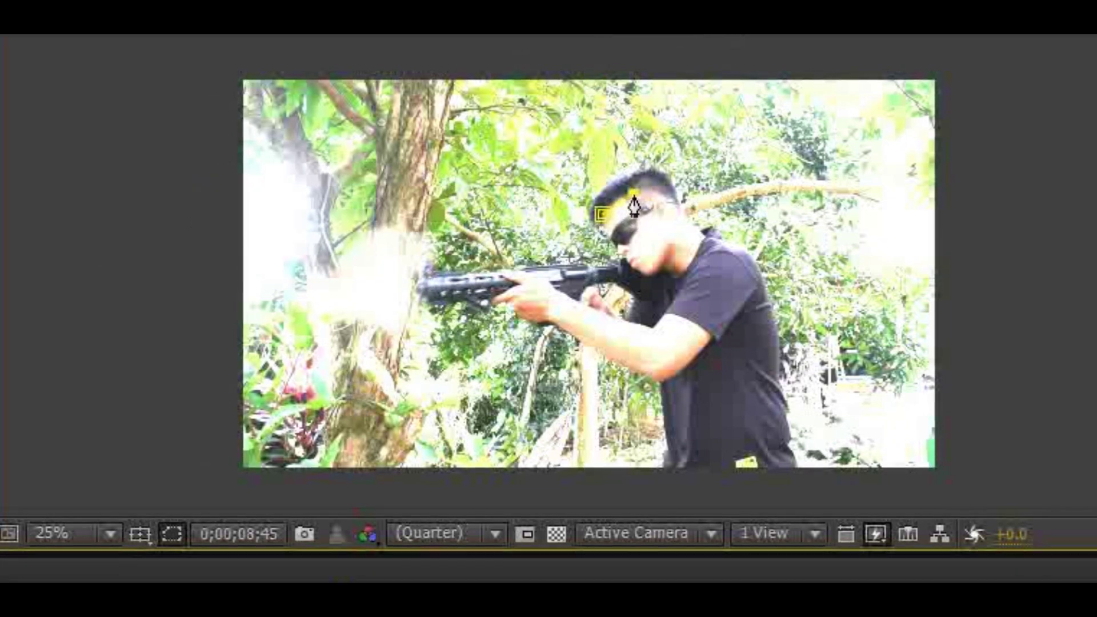
click(695, 256)
click(717, 330)
click(608, 335)
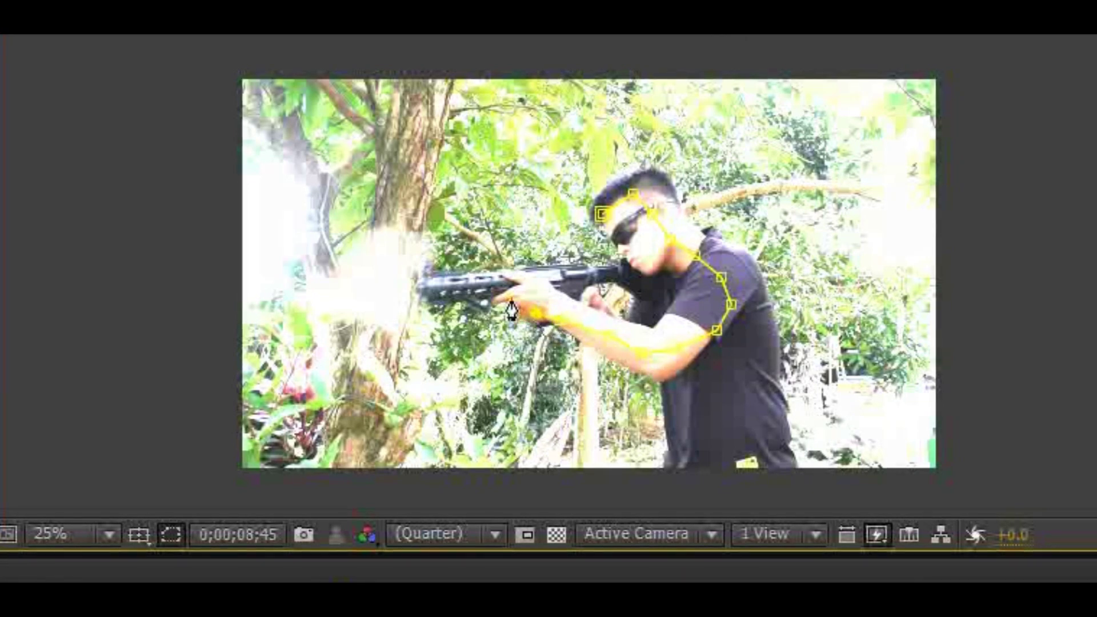
click(476, 292)
click(402, 326)
click(379, 356)
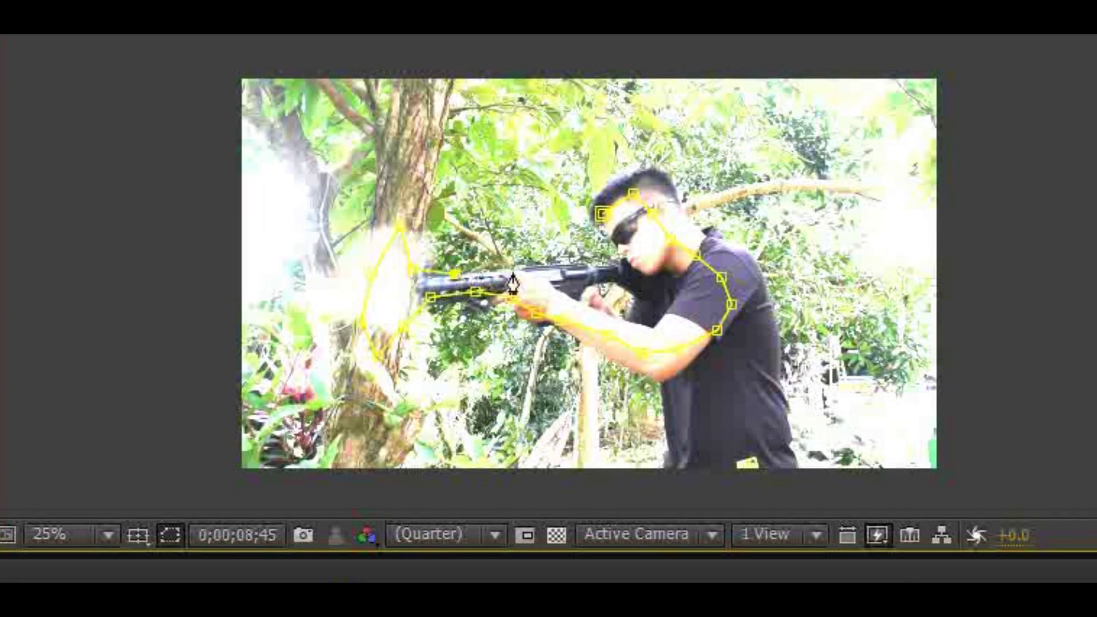
click(554, 267)
click(590, 267)
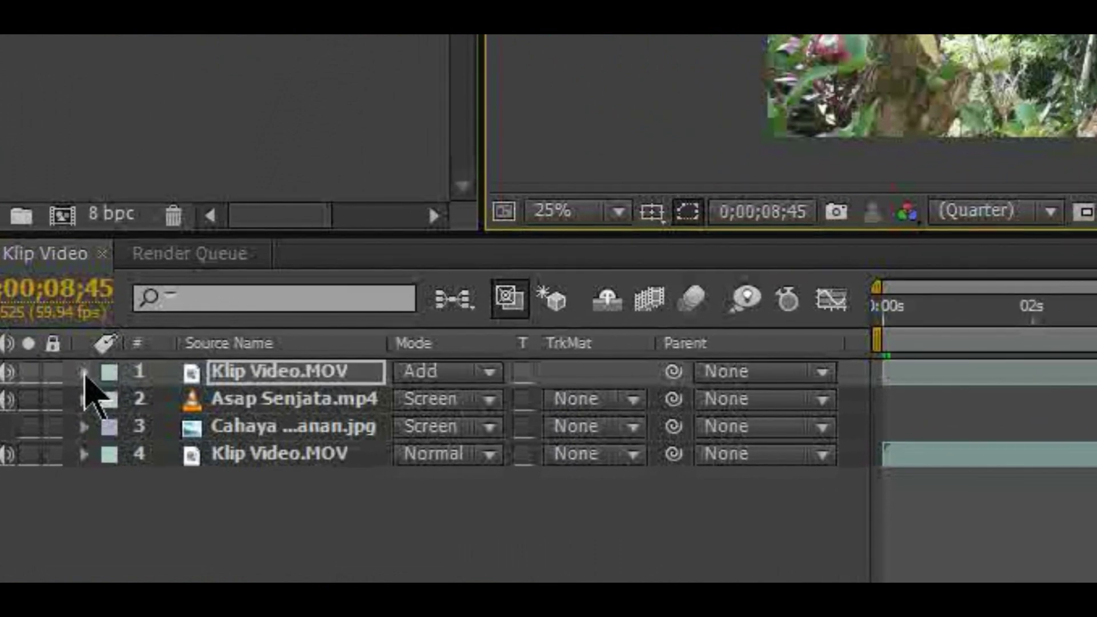
Step: Give Mask 1 an 87-pixel feather and lower its mask opacity
click(84, 373)
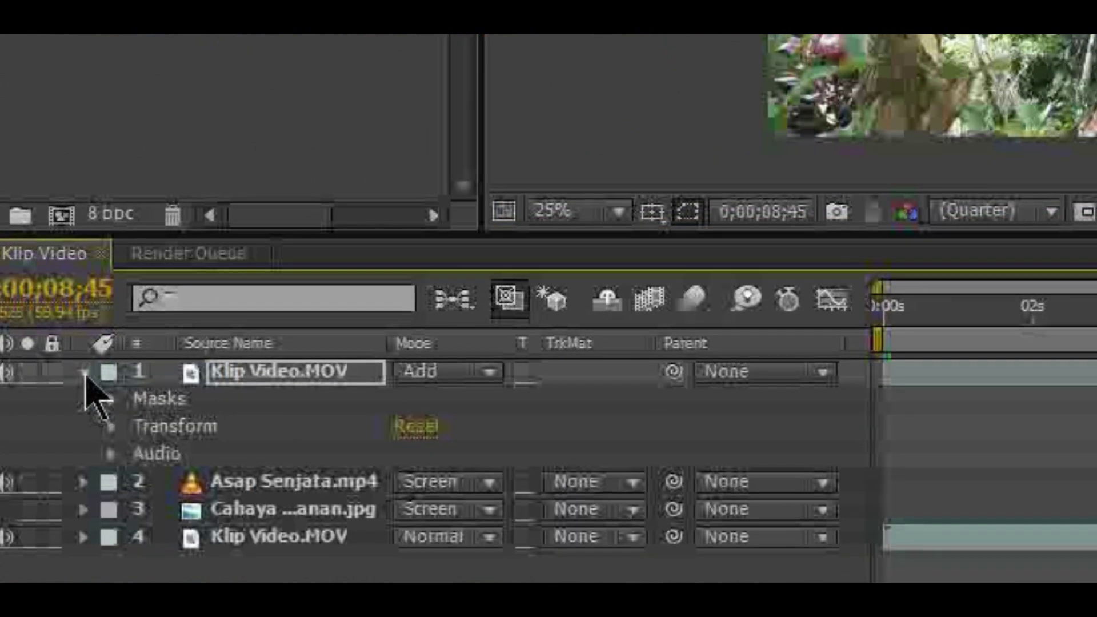
click(109, 400)
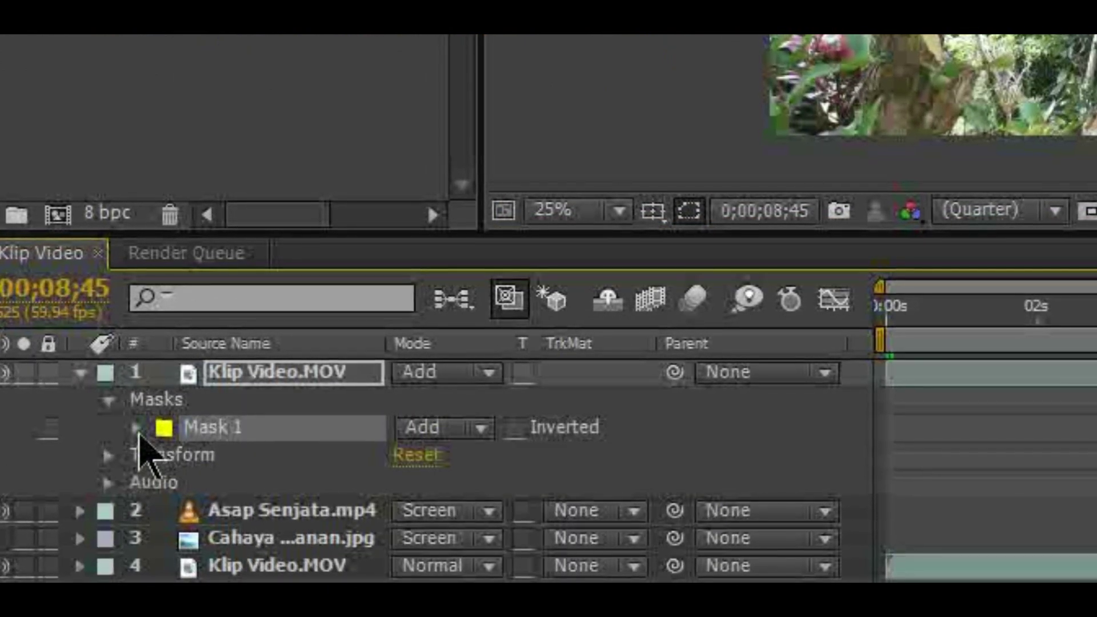
click(139, 428)
scroll(485, 485, down, 3)
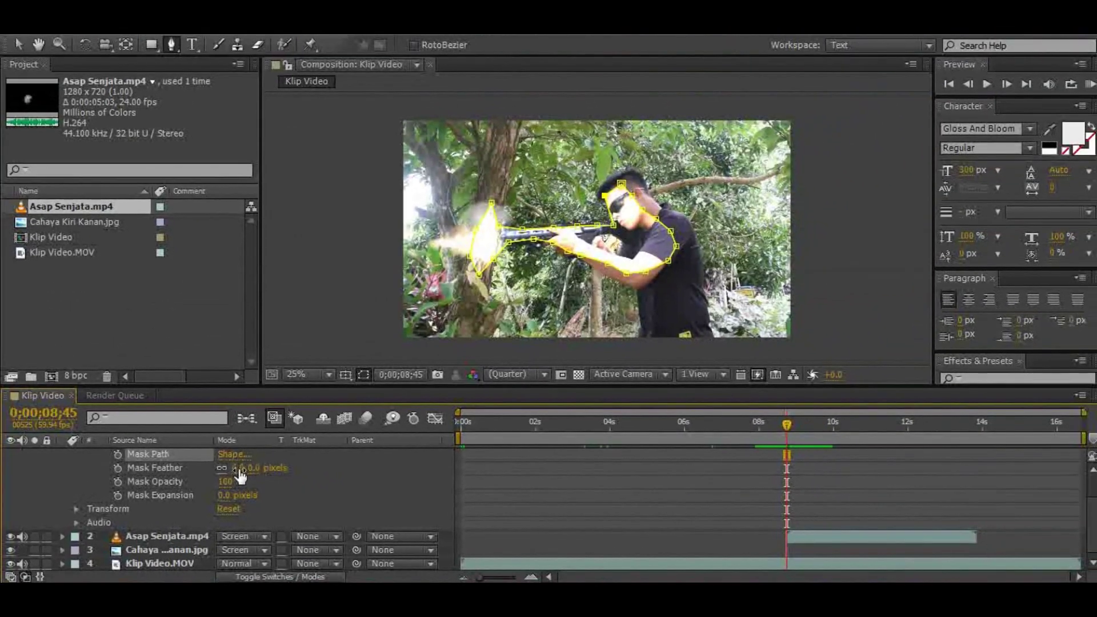
drag(239, 468, 312, 468)
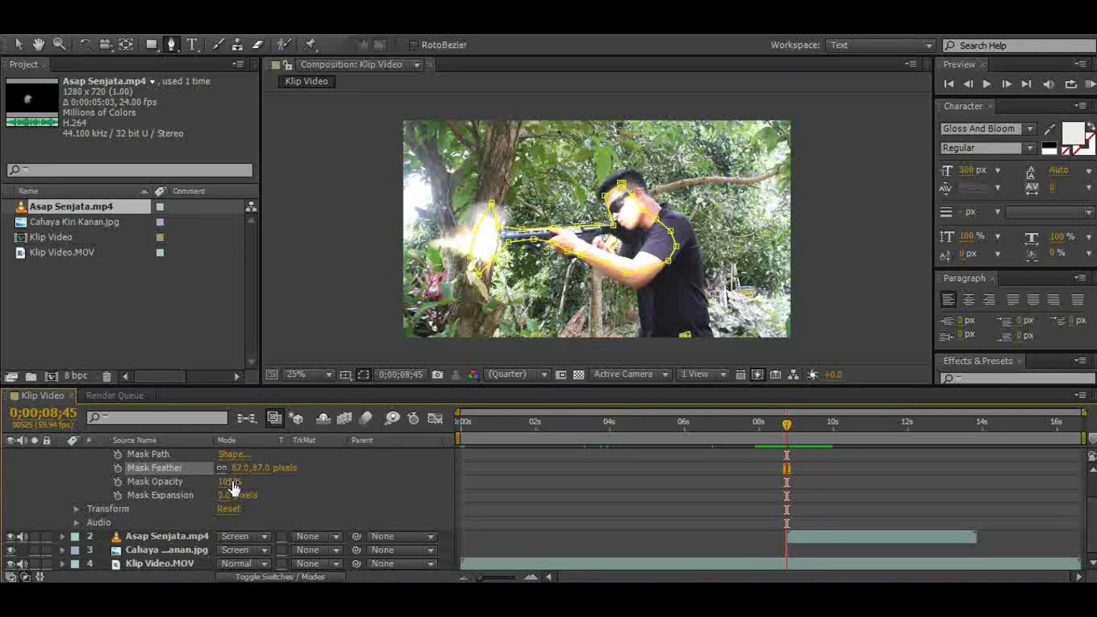
drag(231, 481, 195, 484)
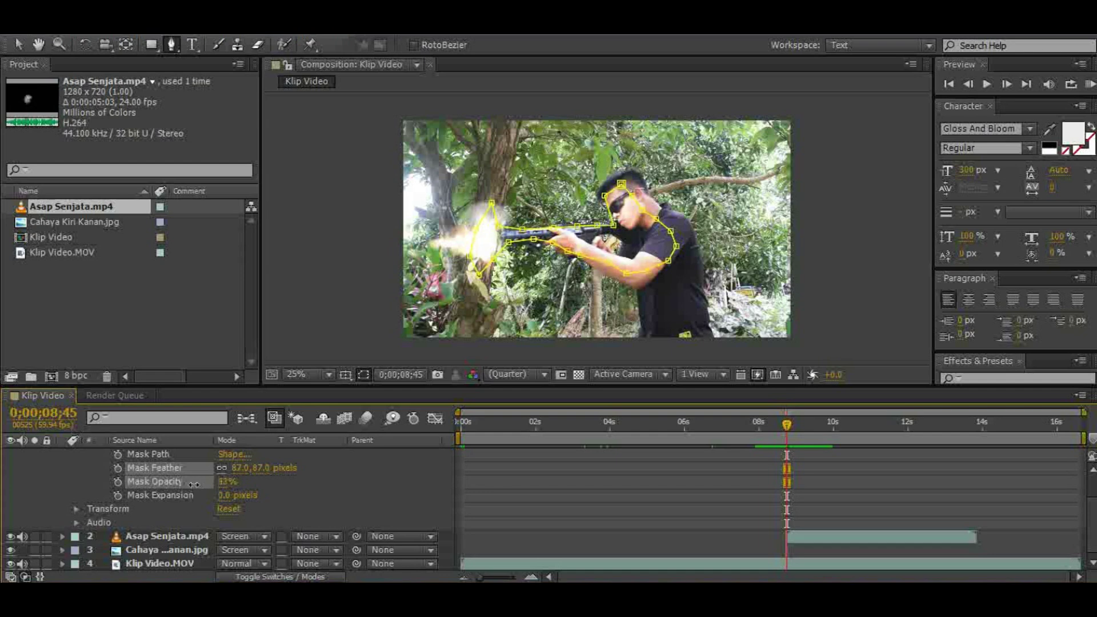
scroll(191, 496, up, 3)
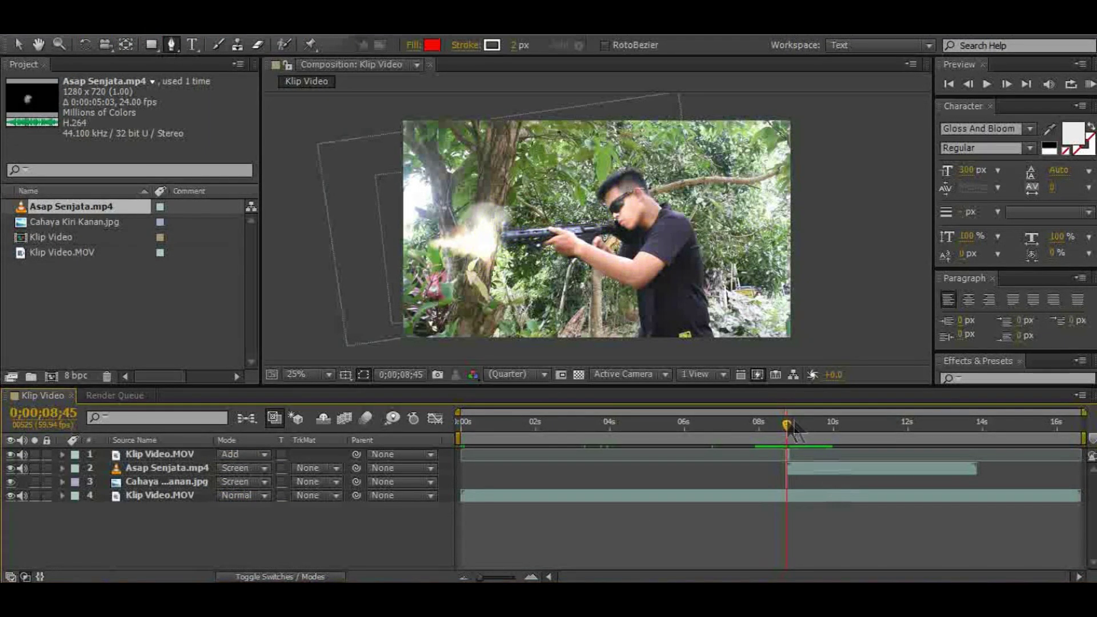
click(986, 84)
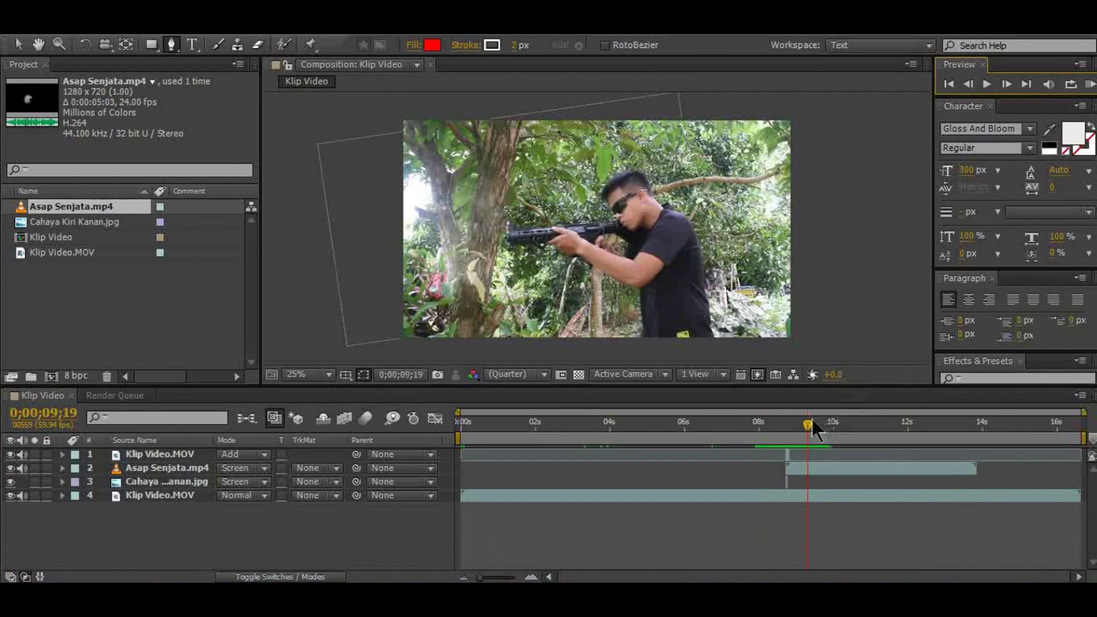
click(986, 85)
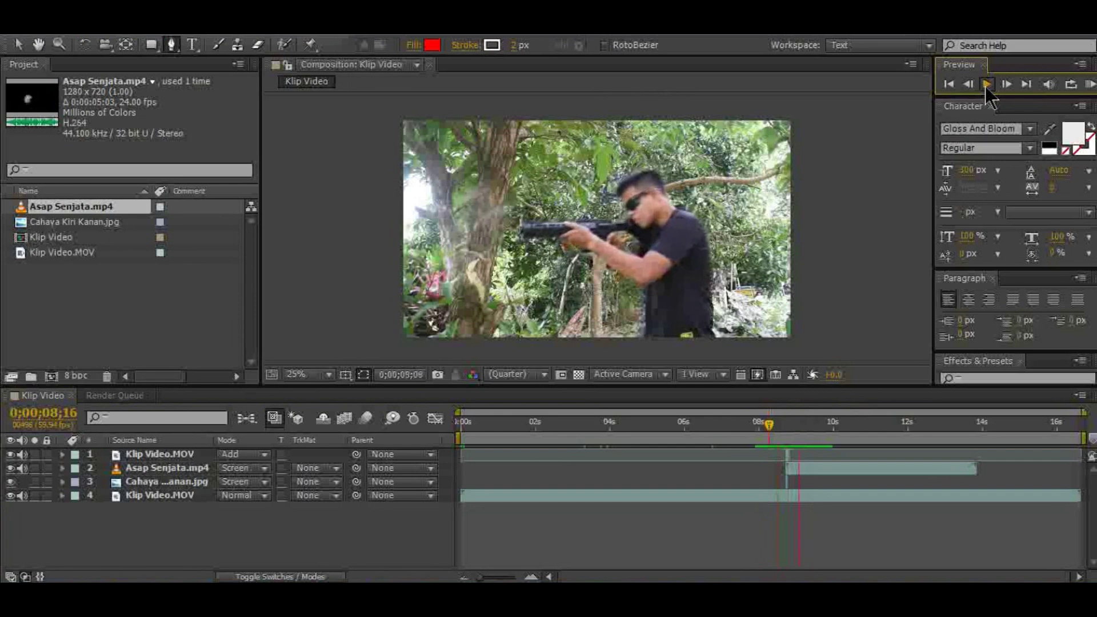
click(776, 423)
click(987, 84)
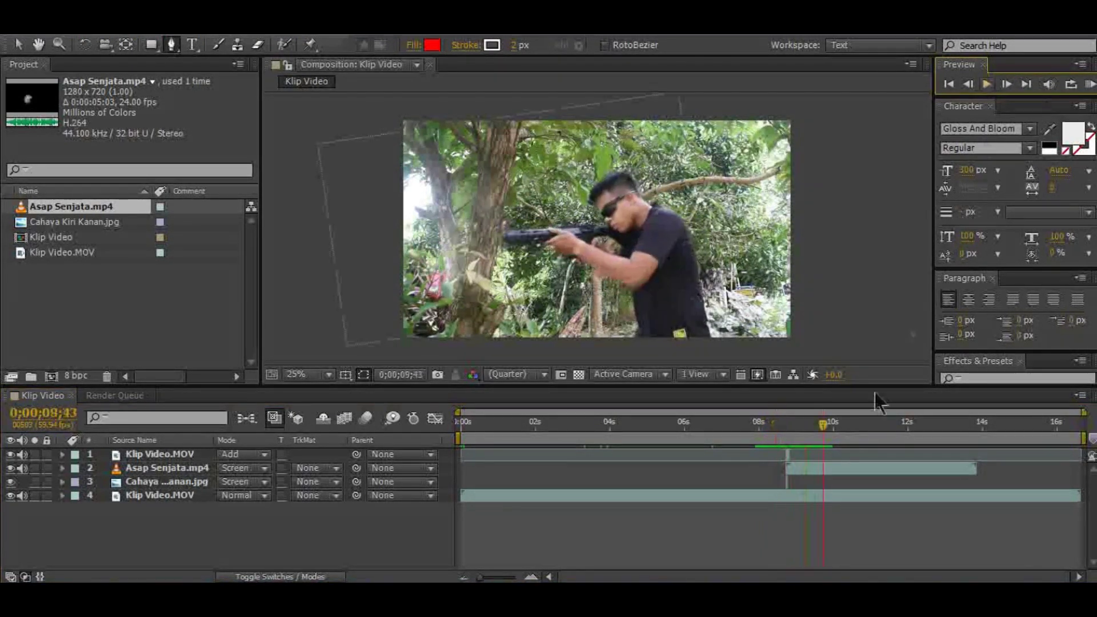
click(769, 423)
click(988, 84)
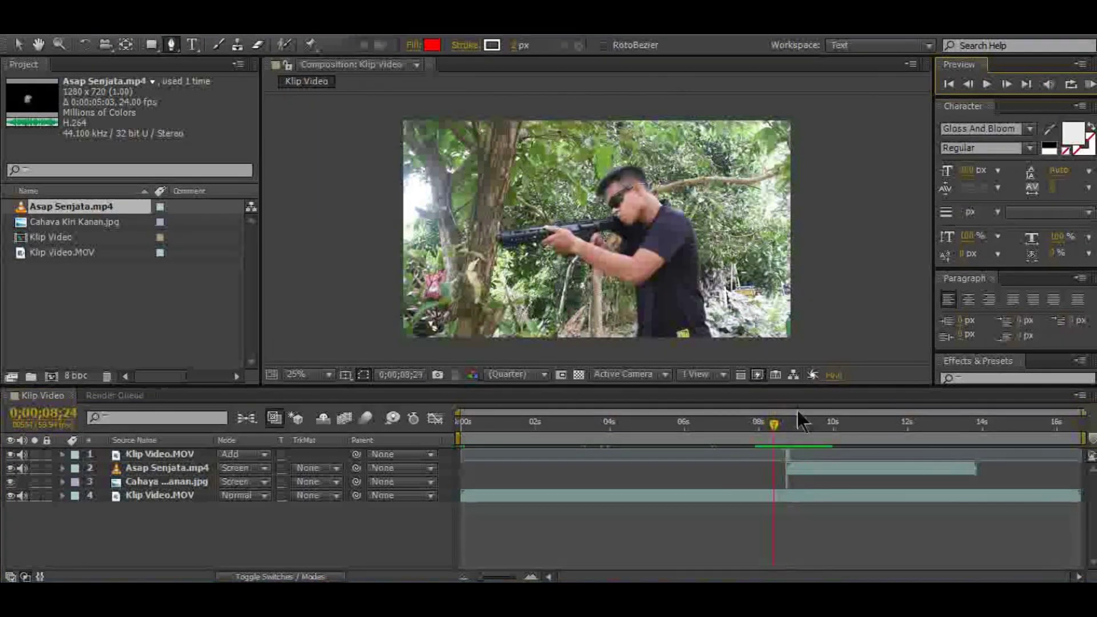
click(992, 84)
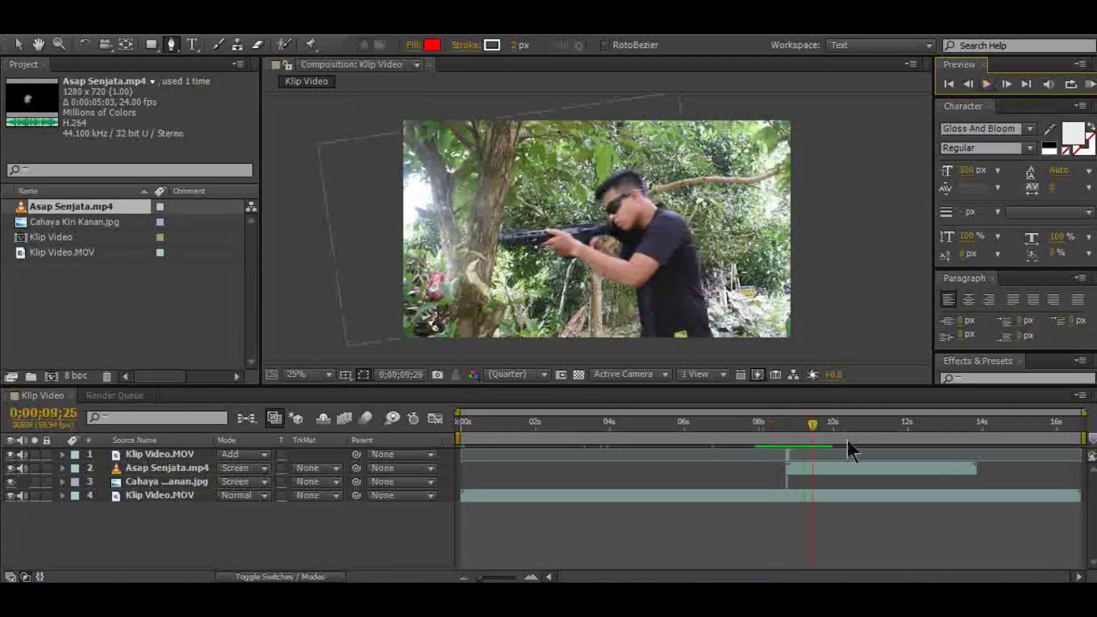
drag(777, 423, 789, 426)
mouse_move(787, 426)
mouse_down()
mouse_move(811, 426)
mouse_move(767, 426)
mouse_up()
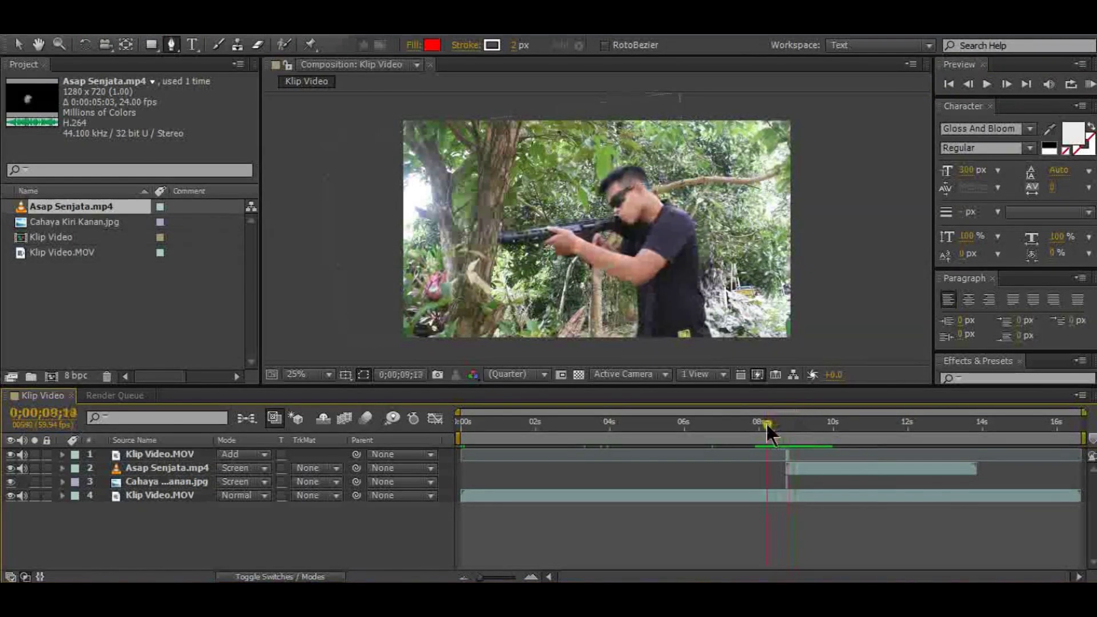
click(992, 89)
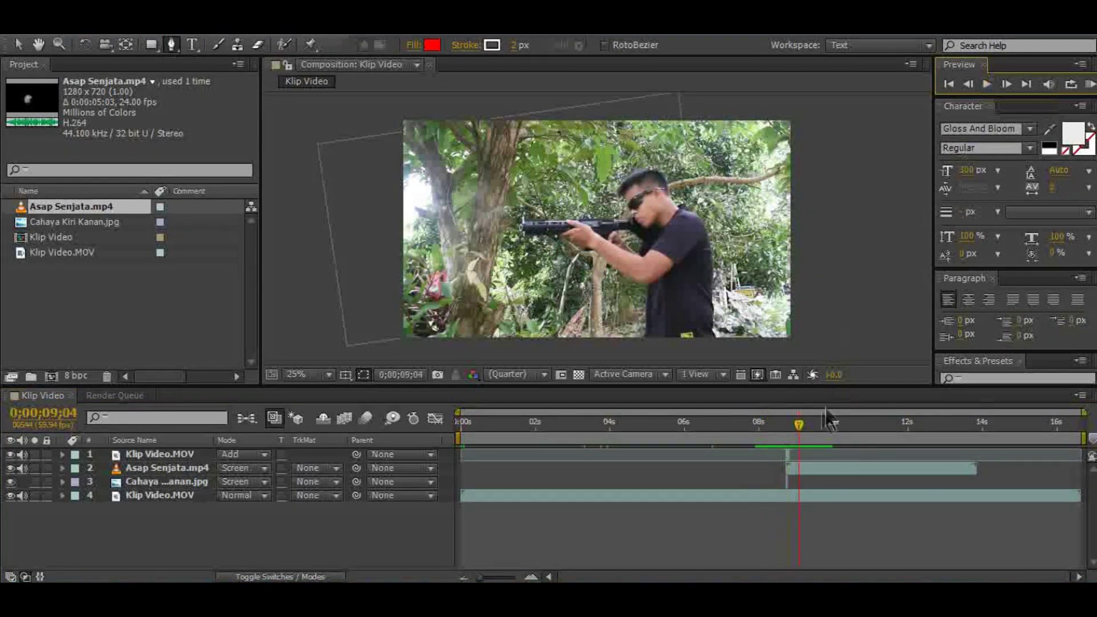
click(775, 424)
drag(780, 424, 787, 424)
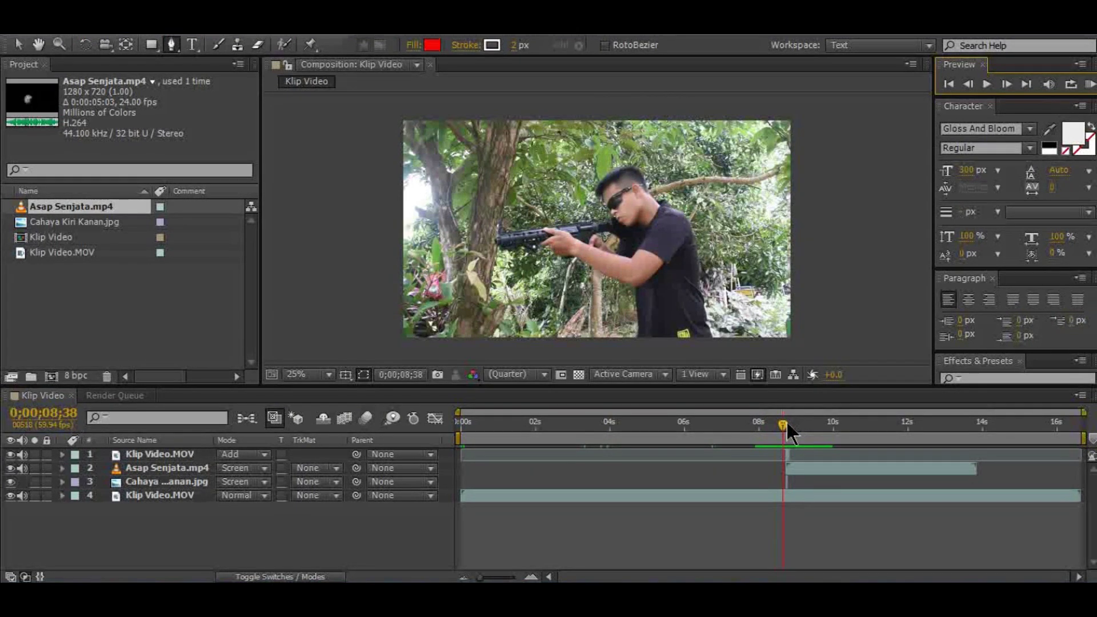
drag(787, 423, 773, 426)
click(763, 424)
click(988, 85)
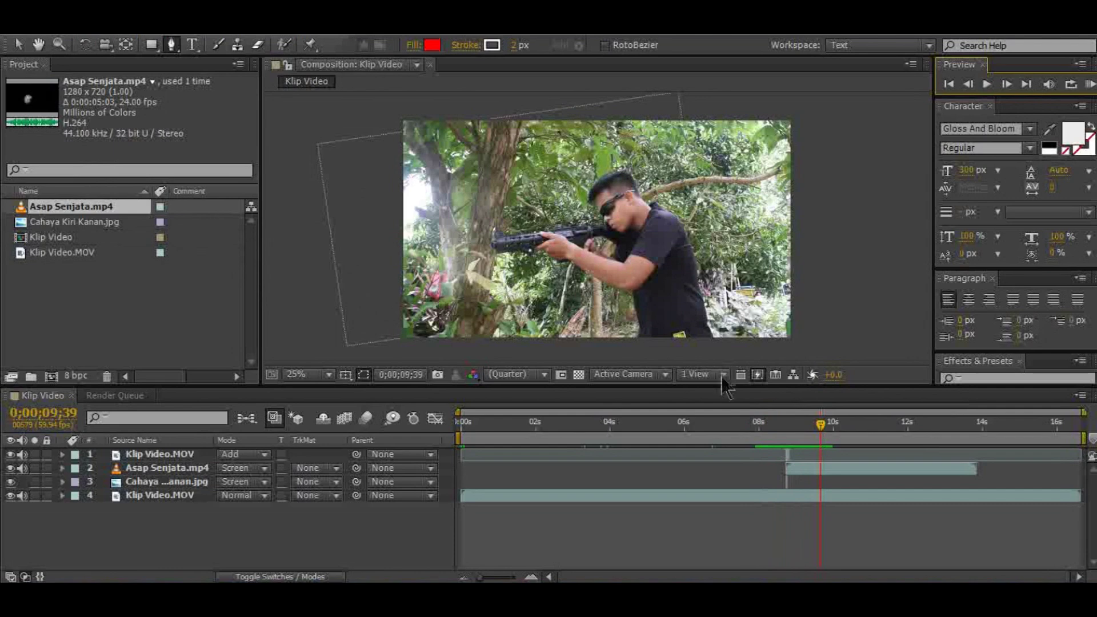
mouse_move(780, 428)
mouse_down()
mouse_move(838, 426)
mouse_move(774, 421)
mouse_up()
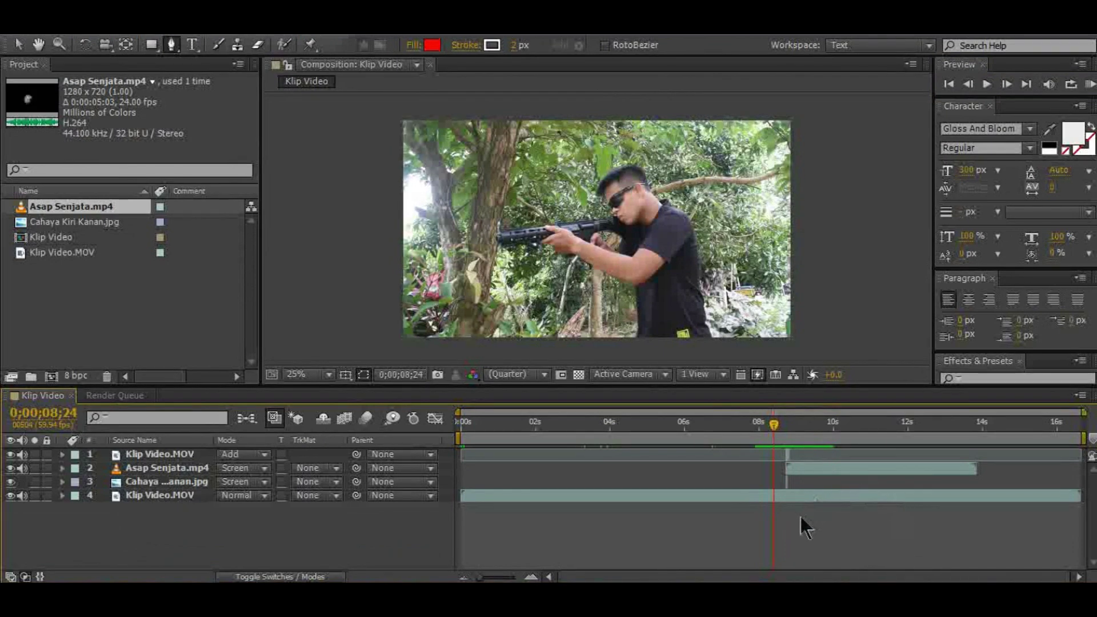
drag(773, 424, 793, 427)
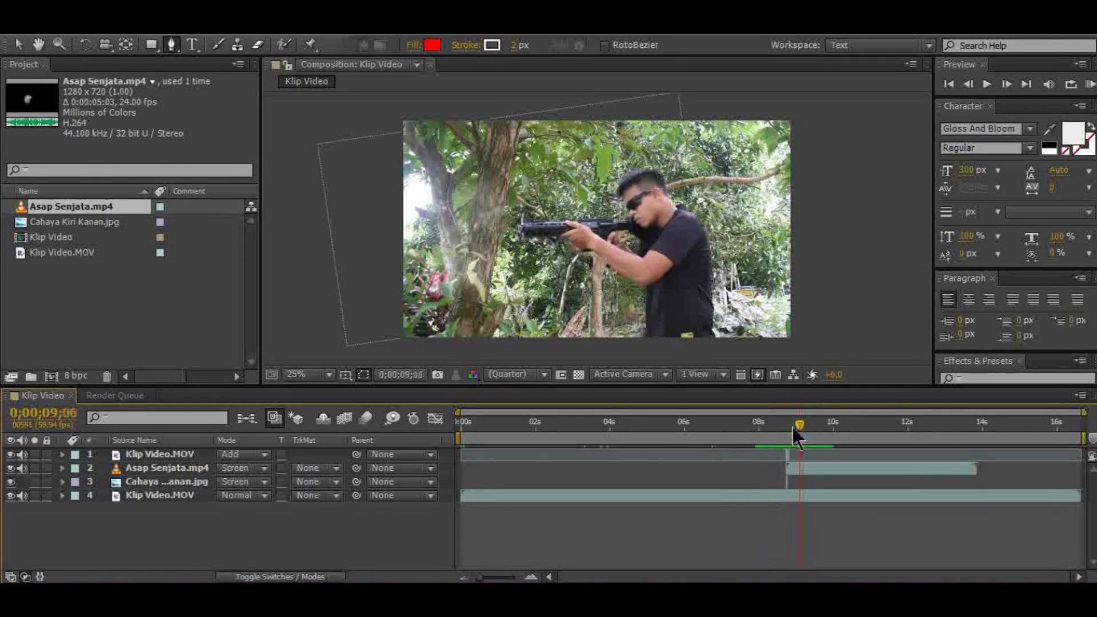
drag(793, 428, 777, 425)
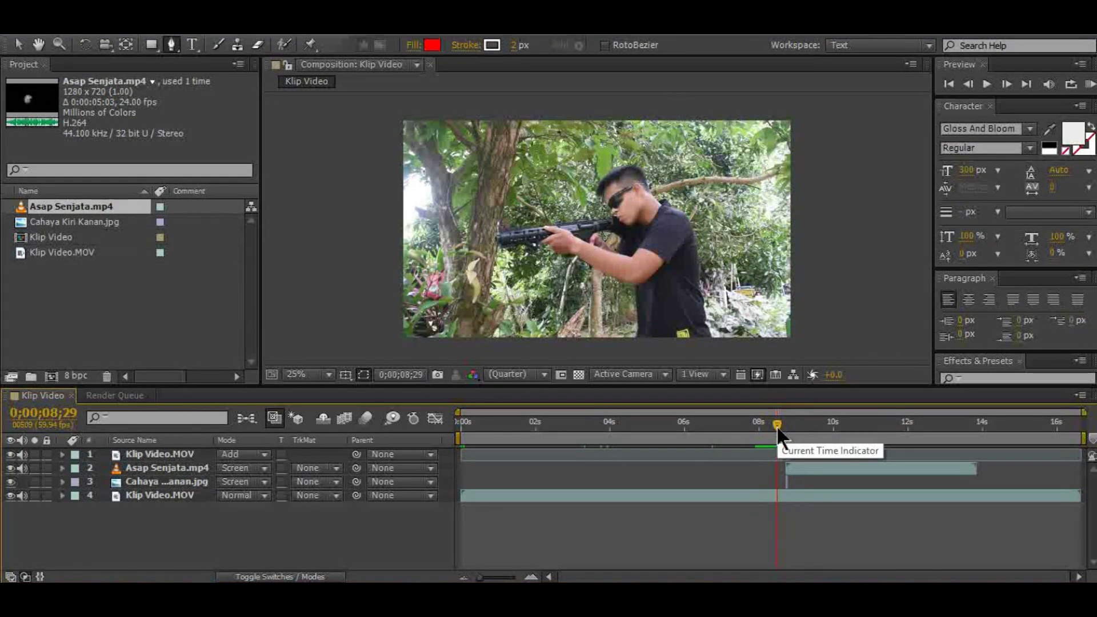
drag(777, 426, 781, 427)
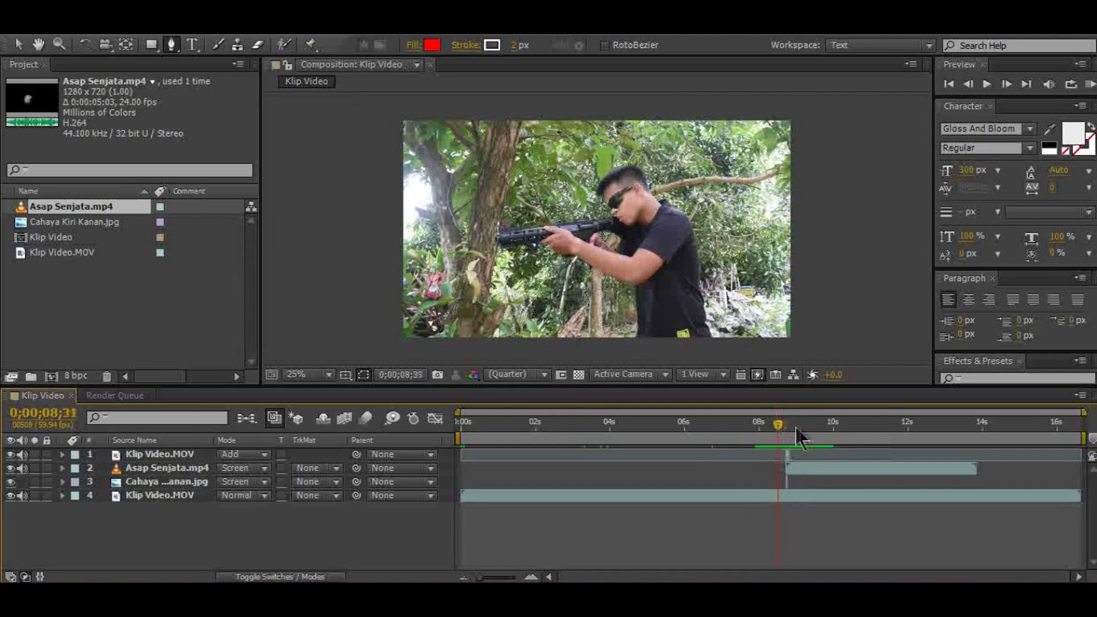